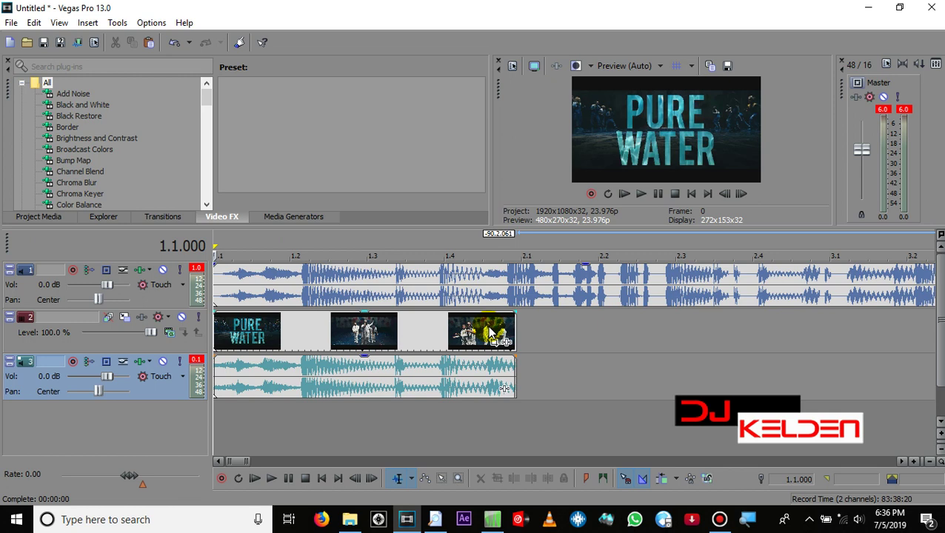
Trim the end of the first video clip and its audio back to 1.4.053, checking the timing by playback
{"action": "key", "text": "space"}
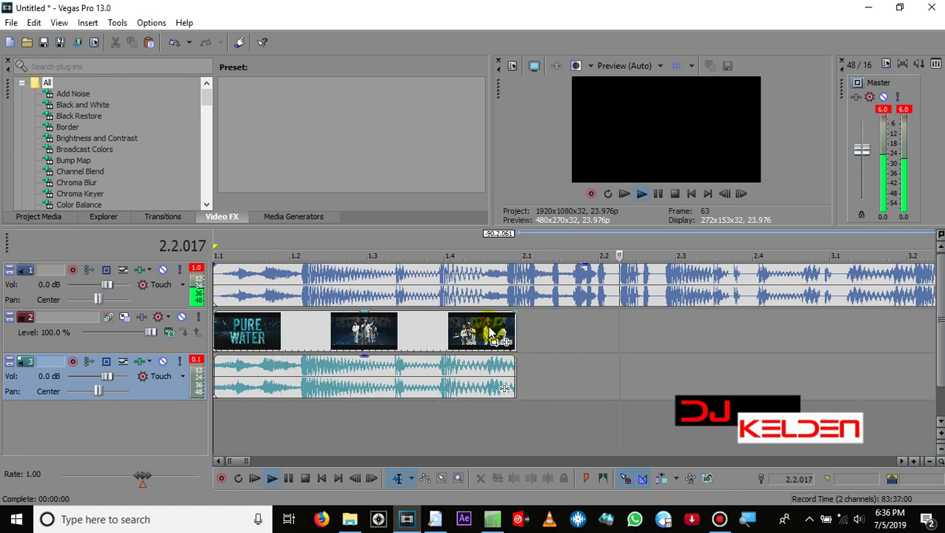
{"action": "key", "text": "space"}
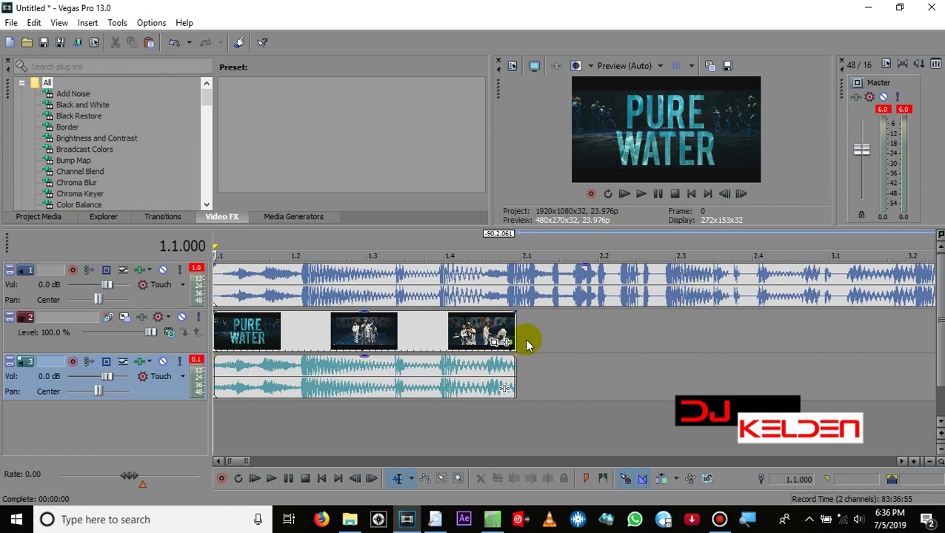
{"action": "left_click", "coordinate": [511, 337]}
{"action": "scroll", "coordinate": [511, 337], "scroll_direction": "up", "scroll_amount": 5}
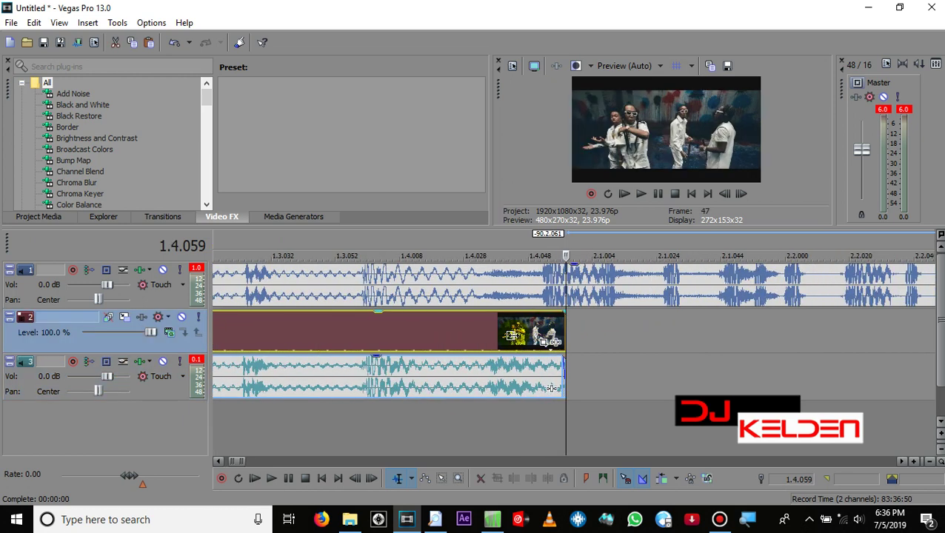
{"action": "left_click_drag", "start_coordinate": [565, 326], "coordinate": [532, 324]}
{"action": "left_click", "coordinate": [532, 324]}
{"action": "scroll", "coordinate": [532, 324], "scroll_direction": "down", "scroll_amount": 5}
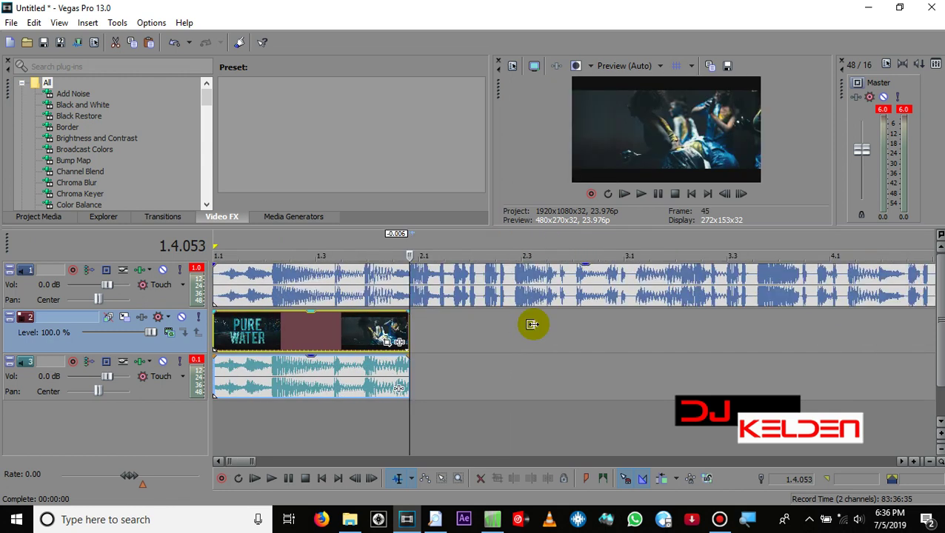
{"action": "key", "text": "space"}
{"action": "key", "text": "space"}
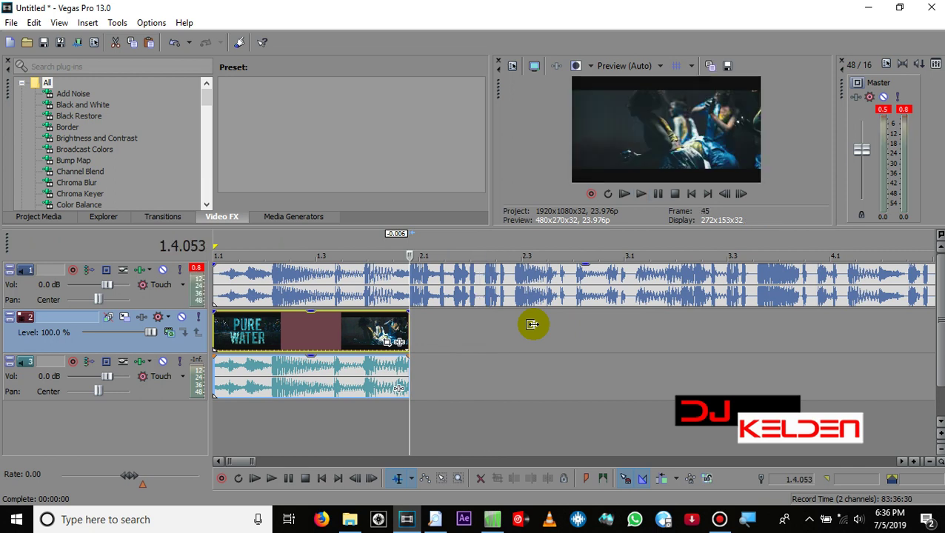
Split the video clip and its audio at 1.2.009, just before the first strong beat
{"action": "left_click", "coordinate": [515, 303]}
{"action": "scroll", "coordinate": [515, 304], "scroll_direction": "up", "scroll_amount": 5}
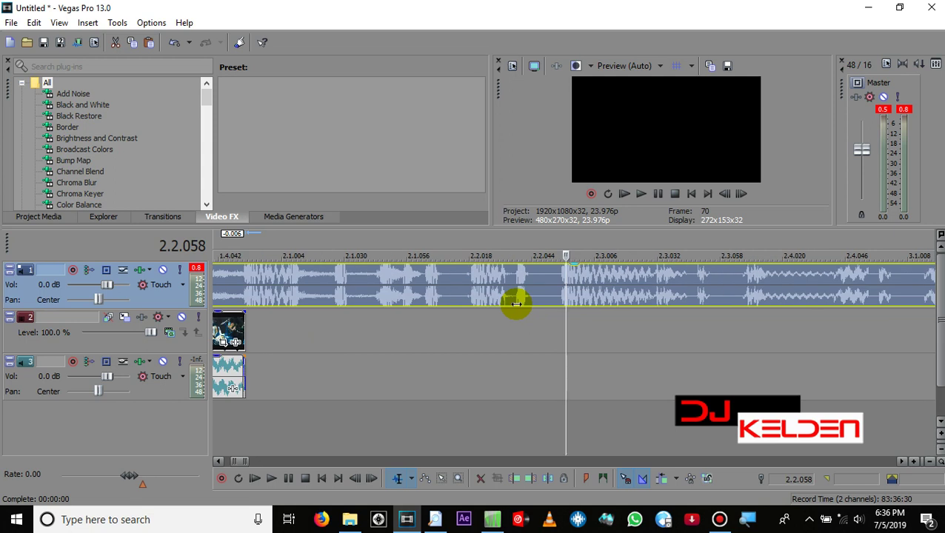
{"action": "scroll", "coordinate": [515, 304], "scroll_direction": "up", "scroll_amount": 5}
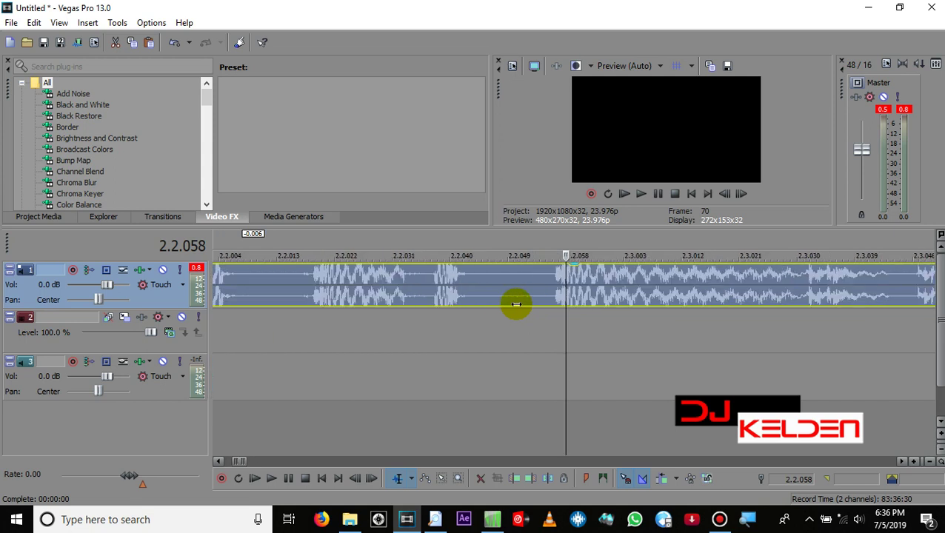
{"action": "scroll", "coordinate": [515, 304], "scroll_direction": "down", "scroll_amount": 10}
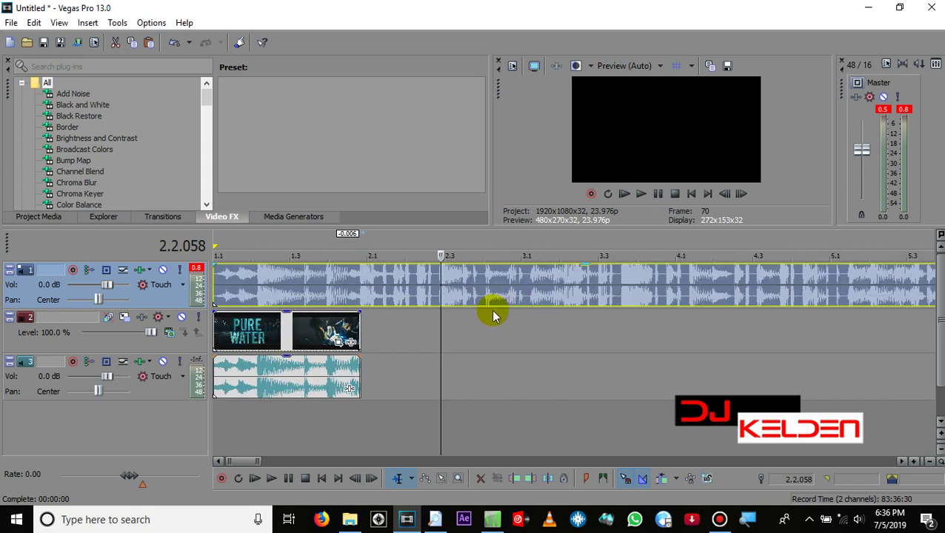
{"action": "left_click", "coordinate": [258, 382]}
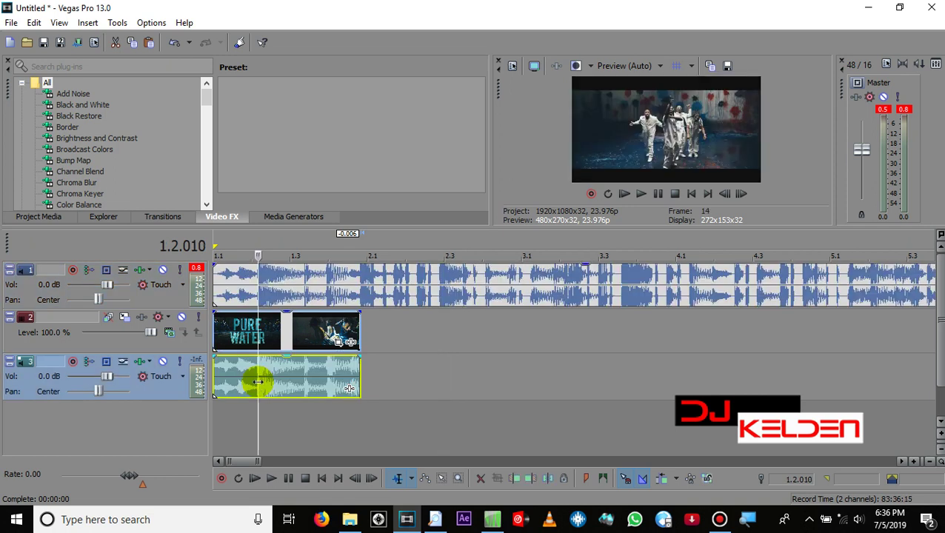
{"action": "scroll", "coordinate": [258, 382], "scroll_direction": "up", "scroll_amount": 3}
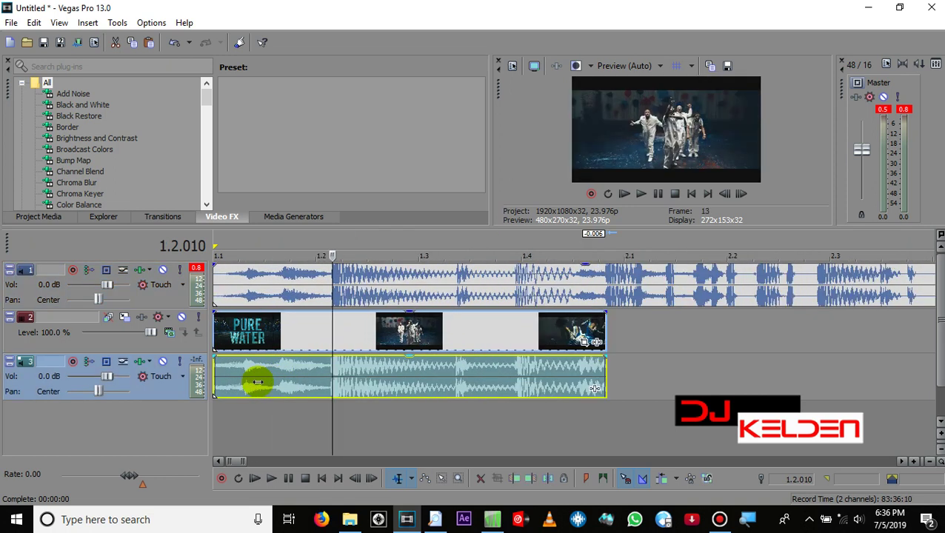
{"action": "key", "text": "Left"}
{"action": "key", "text": "s"}
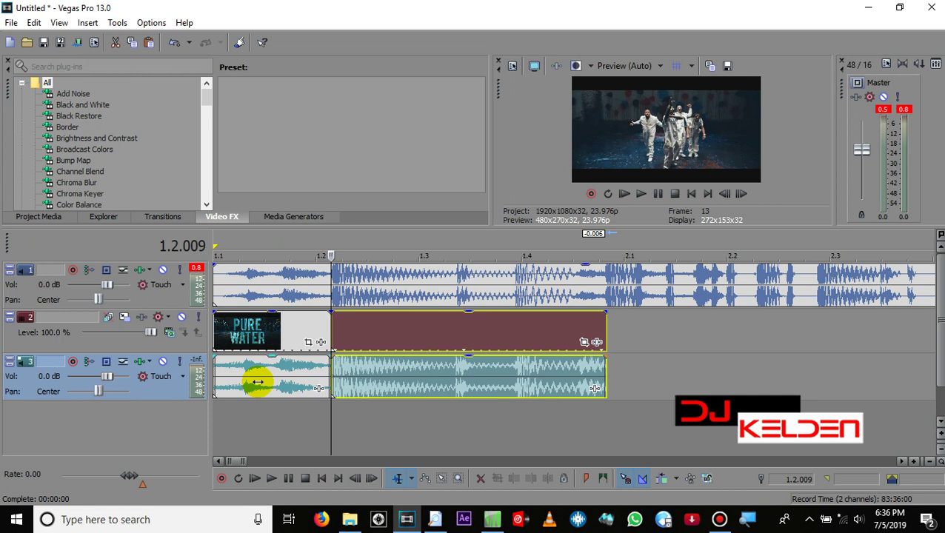
Place a copy of the clip segment after the split on the song's beat at 2.2.056
{"action": "left_click", "coordinate": [357, 341]}
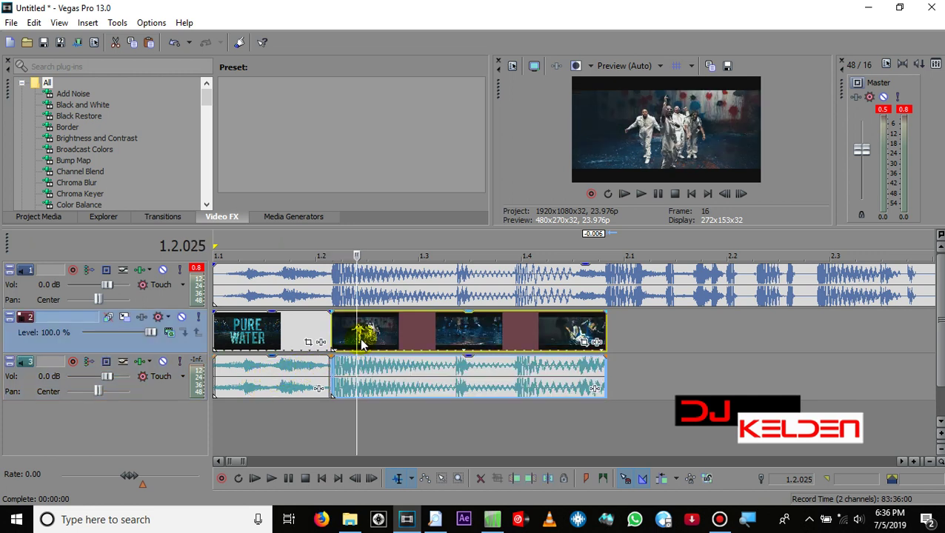
{"action": "left_click_drag", "start_coordinate": [849, 346], "coordinate": [843, 344]}
{"action": "left_click", "coordinate": [817, 336]}
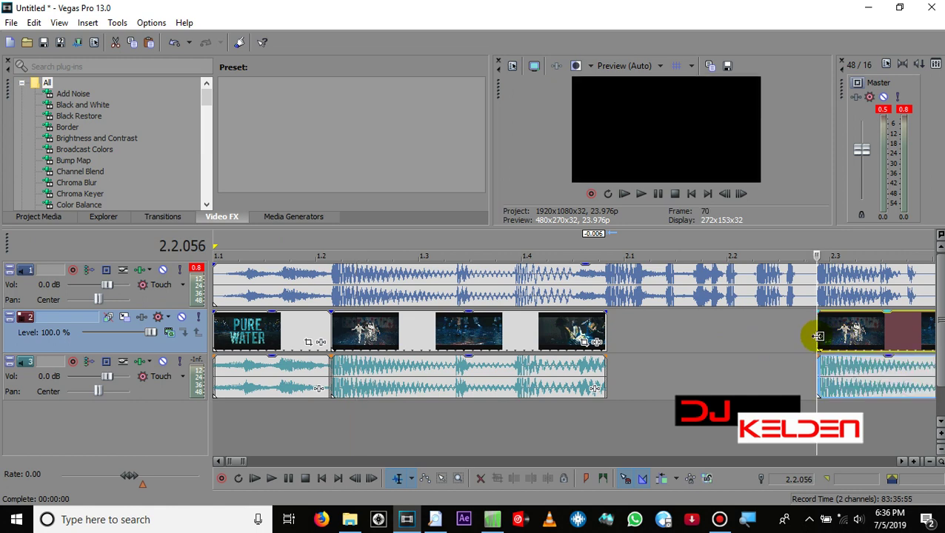
Remove the audio fade-in from the copied clip and nudge its start to line up with the song's waveform at the beat
{"action": "scroll", "coordinate": [817, 337], "scroll_direction": "up", "scroll_amount": 6}
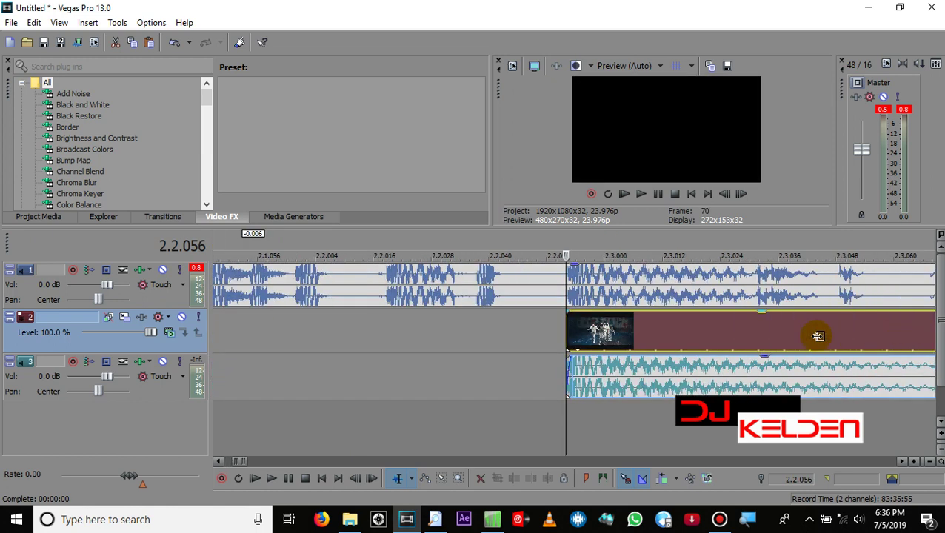
{"action": "scroll", "coordinate": [818, 337], "scroll_direction": "up", "scroll_amount": 3}
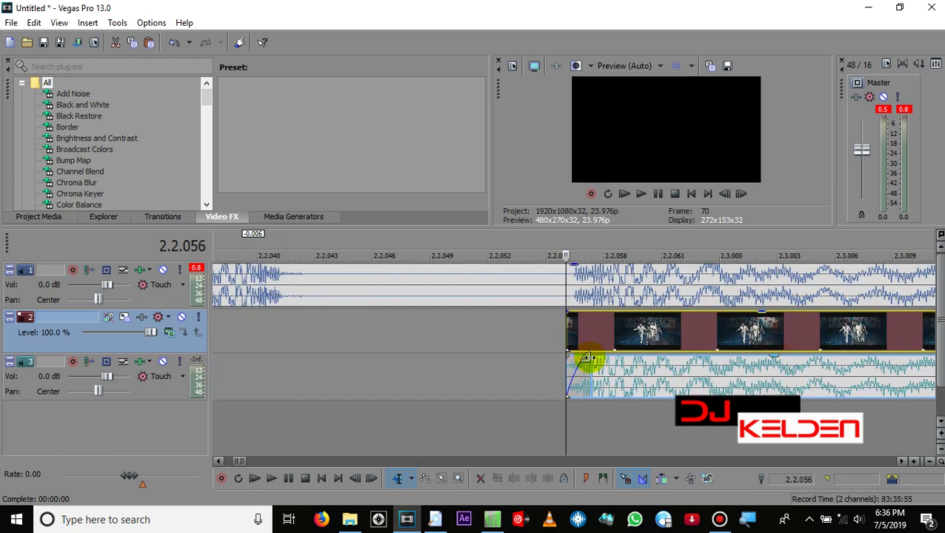
{"action": "left_click_drag", "start_coordinate": [593, 358], "coordinate": [463, 384]}
{"action": "left_click_drag", "start_coordinate": [590, 363], "coordinate": [564, 376]}
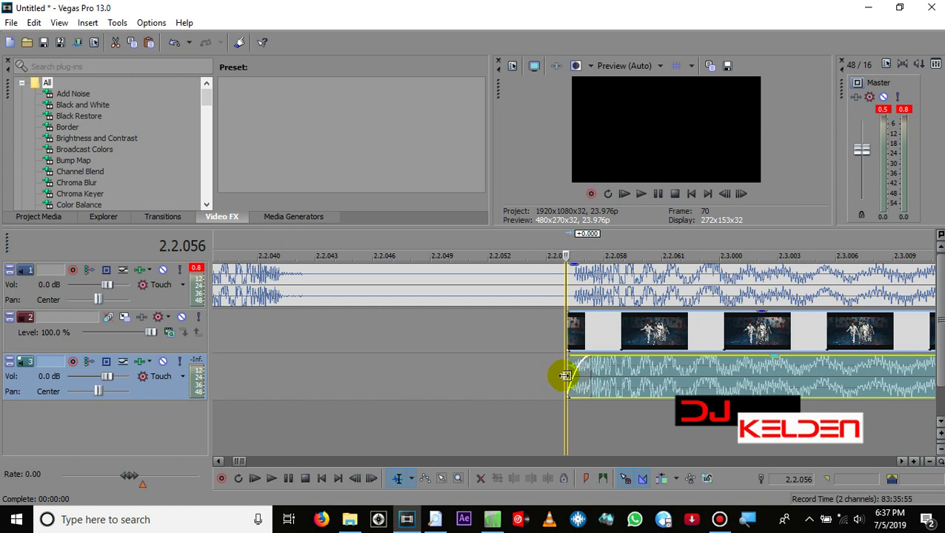
{"action": "left_click_drag", "start_coordinate": [587, 375], "coordinate": [546, 379]}
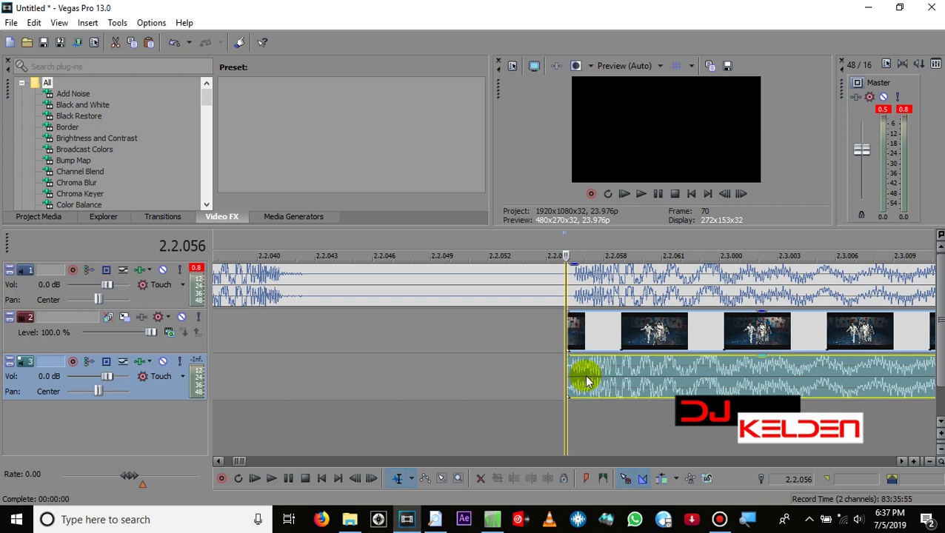
{"action": "scroll", "coordinate": [587, 379], "scroll_direction": "up", "scroll_amount": 4}
{"action": "mouse_move", "coordinate": [585, 379]}
{"action": "left_mouse_down"}
{"action": "mouse_move", "coordinate": [602, 381]}
{"action": "mouse_move", "coordinate": [580, 378]}
{"action": "mouse_move", "coordinate": [595, 377]}
{"action": "left_mouse_up"}
{"action": "left_click_drag", "start_coordinate": [651, 373], "coordinate": [353, 405]}
{"action": "scroll", "coordinate": [353, 405], "scroll_direction": "down", "scroll_amount": 5}
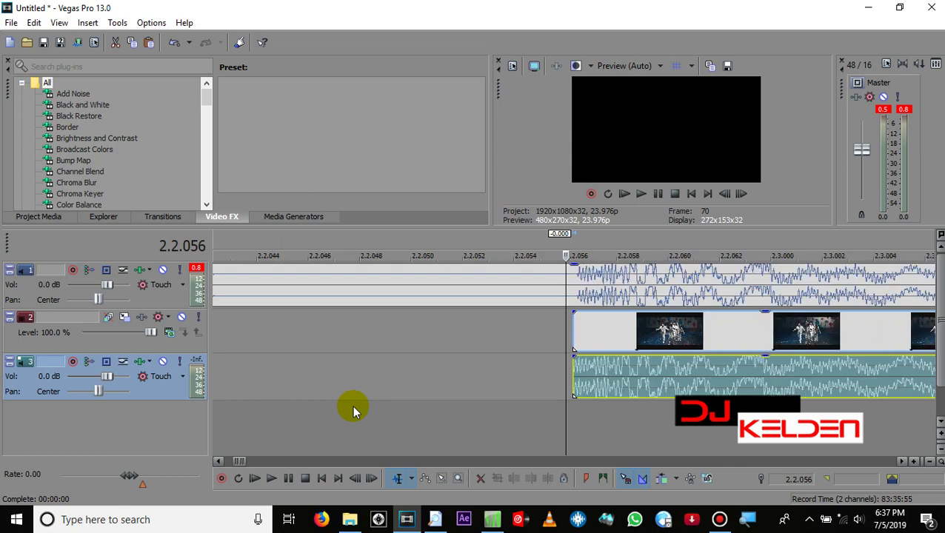
{"action": "scroll", "coordinate": [353, 405], "scroll_direction": "down", "scroll_amount": 2}
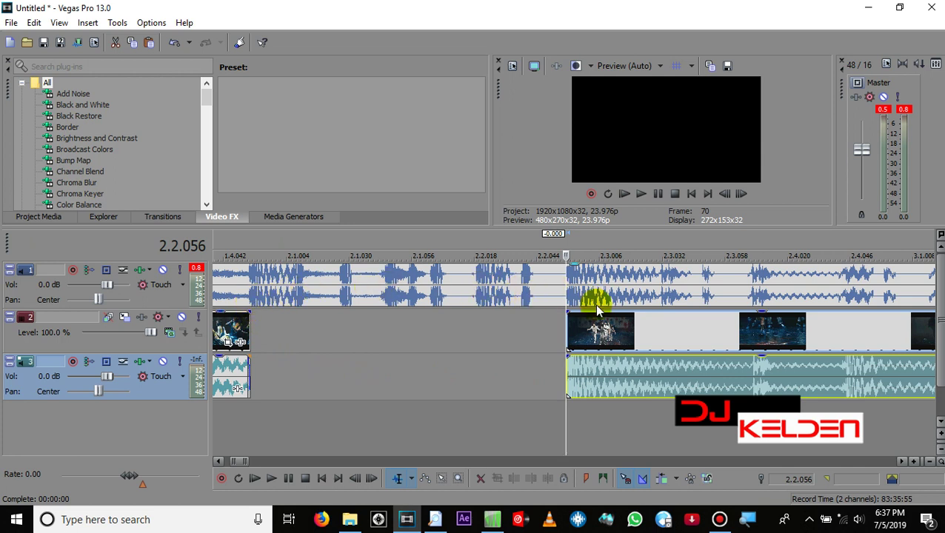
Split a short slice off the start of the copied clip at 2.2.061, copy it, and undo the split
{"action": "left_click", "coordinate": [580, 340]}
{"action": "key", "text": "s"}
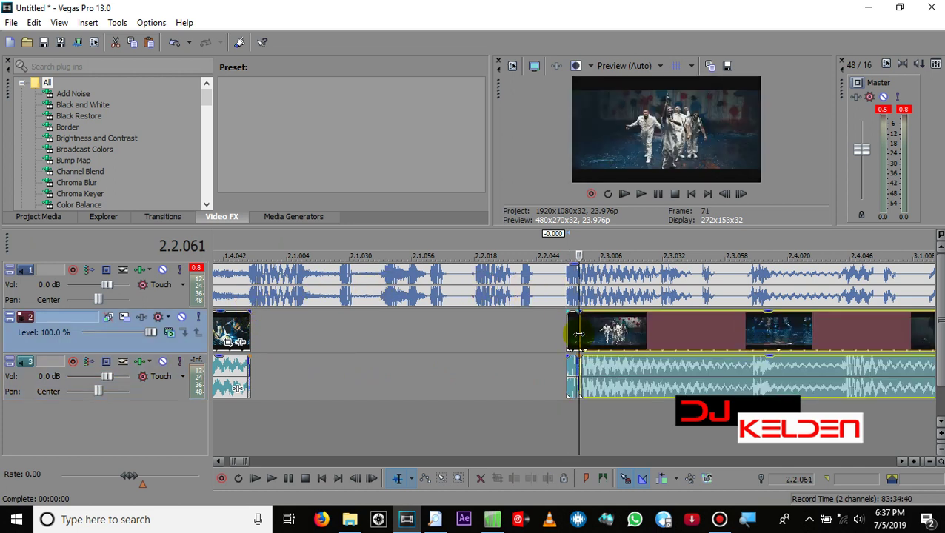
{"action": "left_click", "coordinate": [568, 340]}
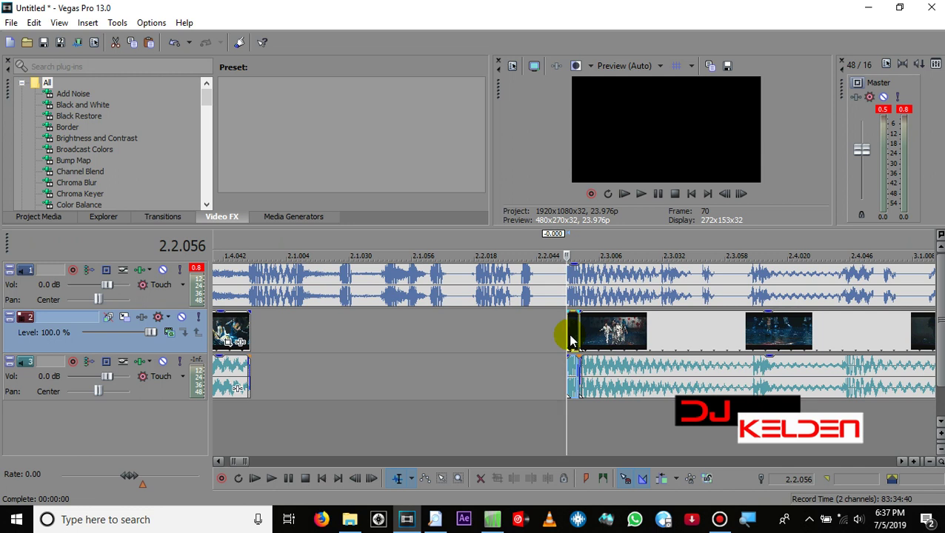
{"action": "key", "text": "Delete"}
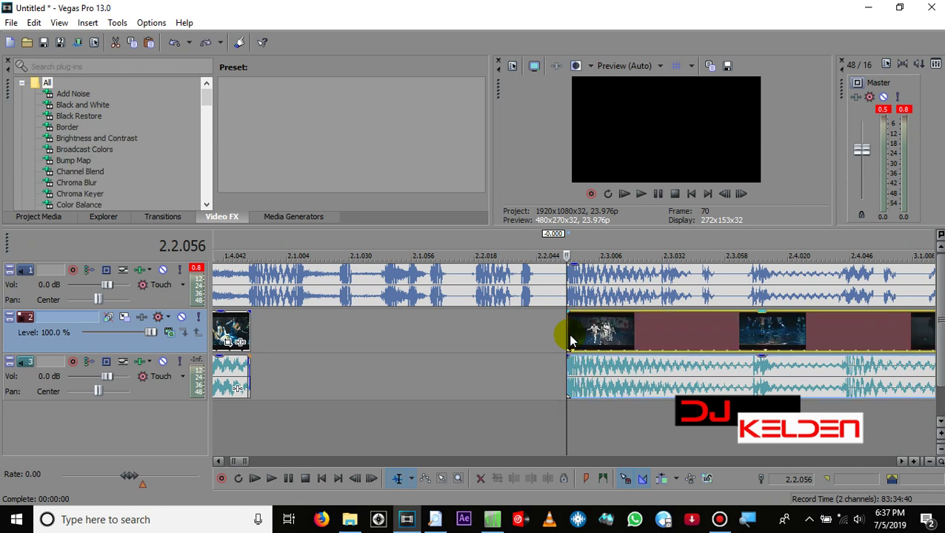
Paste the copied slice directly after the first clip's end at 1.4.053 and play back the join
{"action": "left_click", "coordinate": [247, 323]}
{"action": "key", "text": "ctrl+v"}
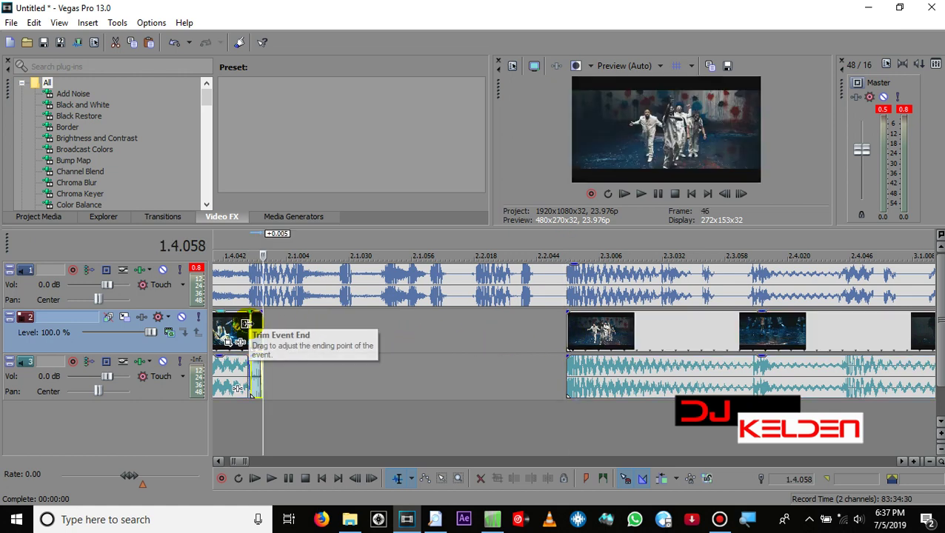
{"action": "scroll", "coordinate": [247, 324], "scroll_direction": "up", "scroll_amount": 5}
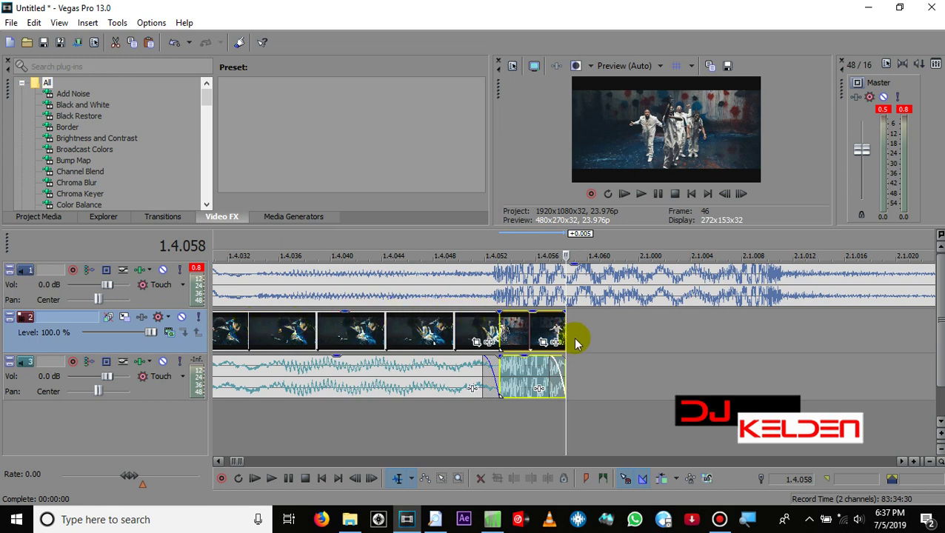
{"action": "left_click", "coordinate": [457, 451]}
{"action": "key", "text": "space"}
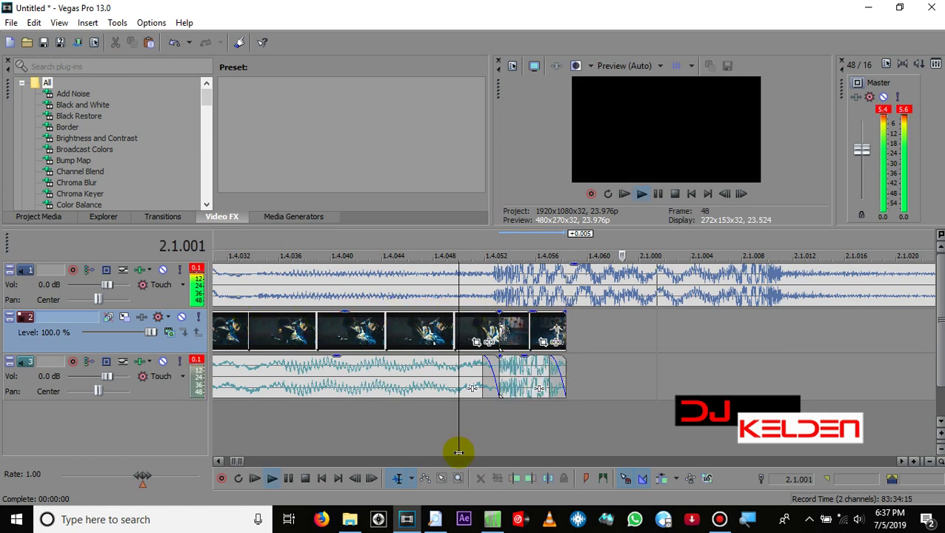
{"action": "key", "text": "space"}
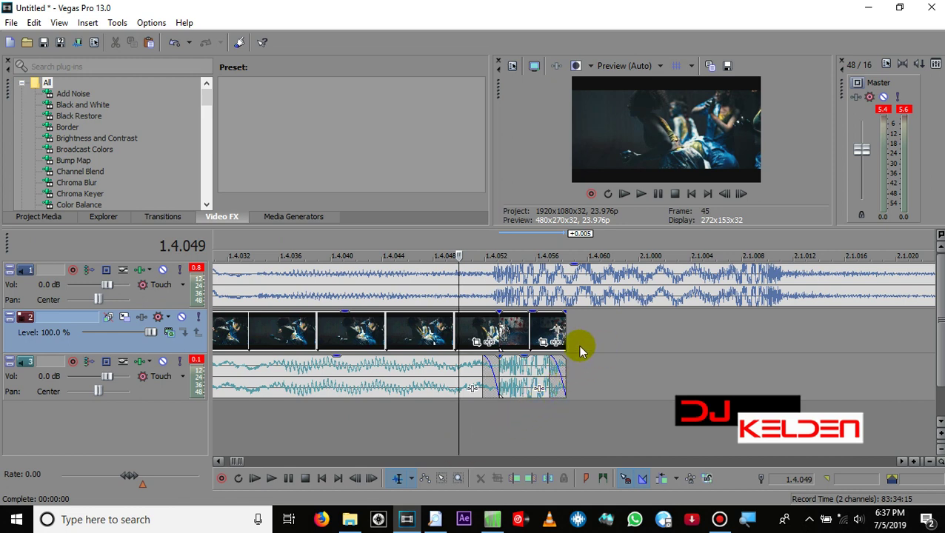
Adjust the pasted slice's length to reach about 2.1.000 and add a second copy right after it
{"action": "left_click_drag", "start_coordinate": [565, 328], "coordinate": [728, 327]}
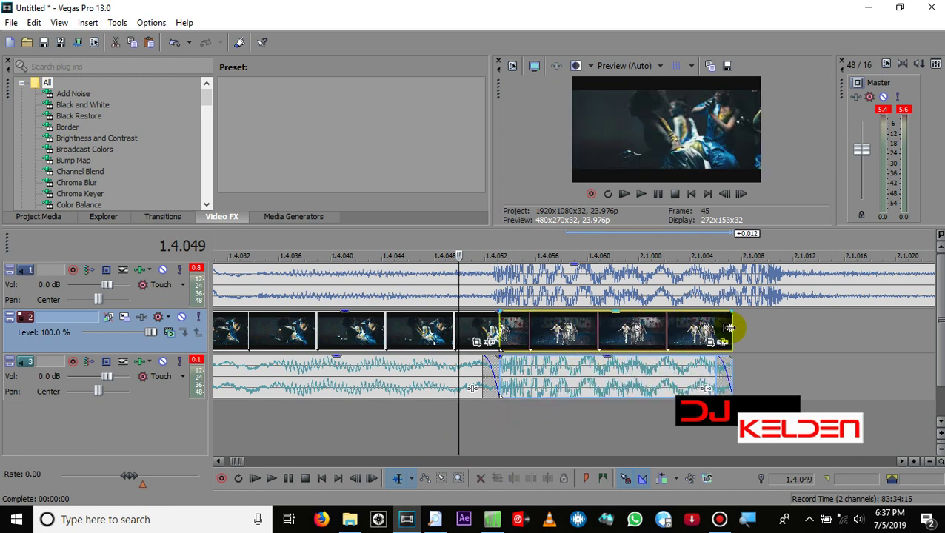
{"action": "scroll", "coordinate": [729, 328], "scroll_direction": "down", "scroll_amount": 3}
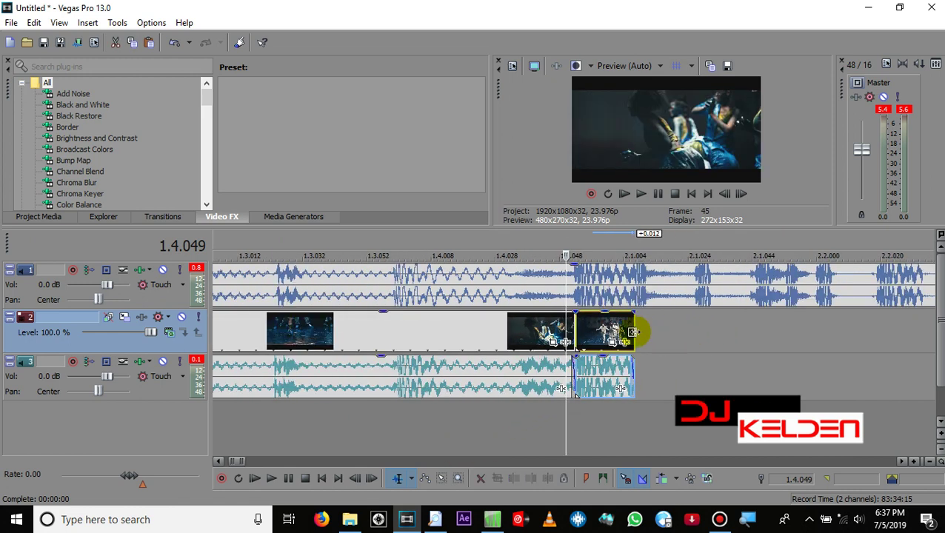
{"action": "mouse_move", "coordinate": [635, 330]}
{"action": "left_mouse_down"}
{"action": "mouse_move", "coordinate": [616, 332]}
{"action": "mouse_move", "coordinate": [644, 330]}
{"action": "left_mouse_up"}
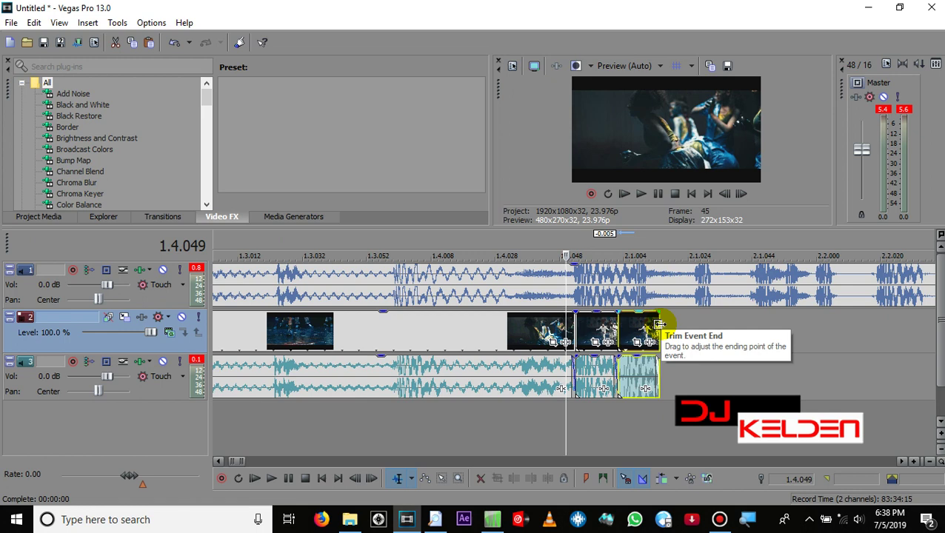
Extend the second slice to the beat at about 2.1.025 and align another copy right after it
{"action": "left_click_drag", "start_coordinate": [659, 324], "coordinate": [710, 331]}
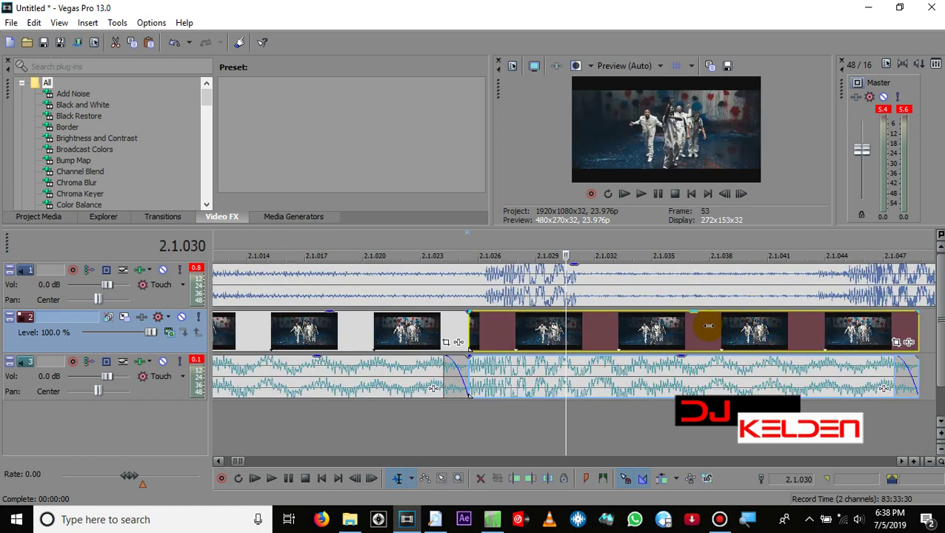
{"action": "left_click_drag", "start_coordinate": [503, 337], "coordinate": [483, 342]}
{"action": "scroll", "coordinate": [480, 342], "scroll_direction": "down", "scroll_amount": 1}
{"action": "scroll", "coordinate": [482, 343], "scroll_direction": "down", "scroll_amount": 2}
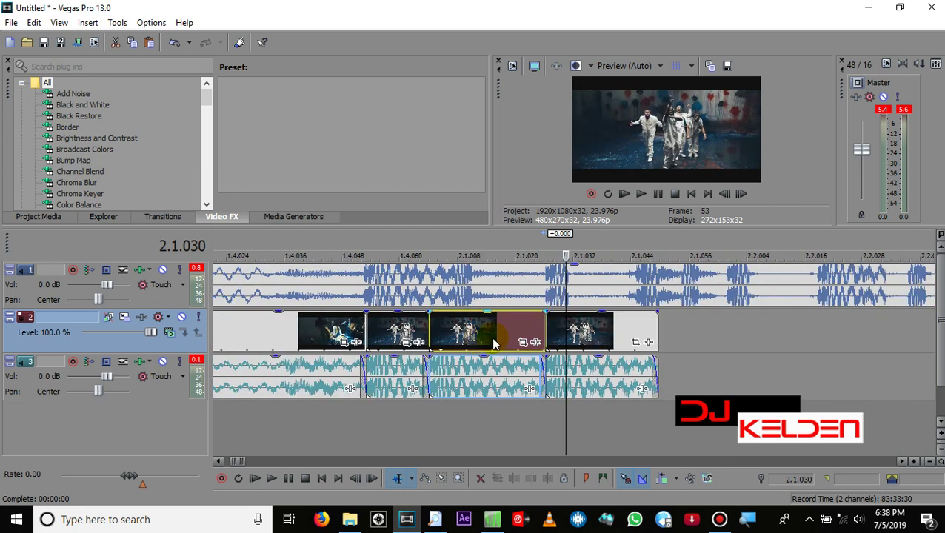
Continue the chain of beat-synced slice copies, fitting each to the song's following hits up to about 2.2.016
{"action": "left_click_drag", "start_coordinate": [650, 331], "coordinate": [679, 329]}
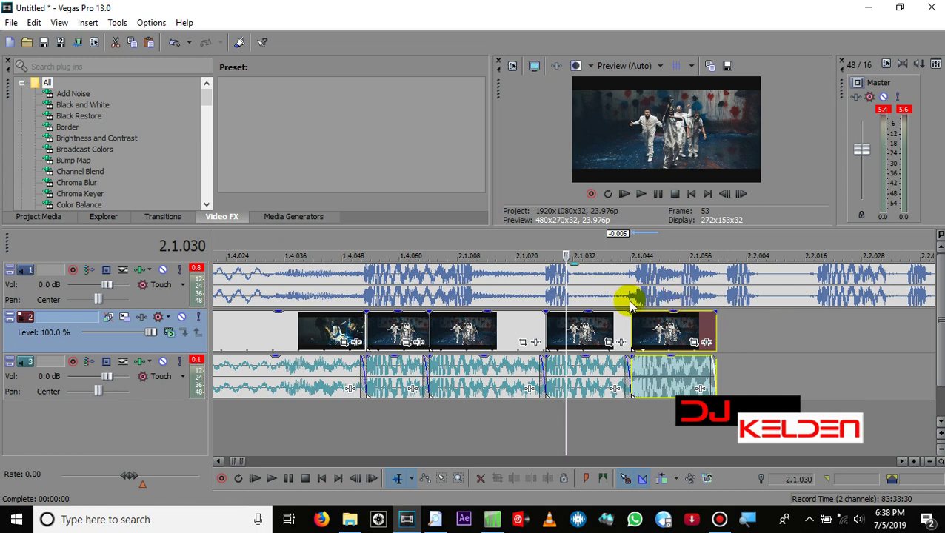
{"action": "mouse_move", "coordinate": [715, 322]}
{"action": "left_mouse_down"}
{"action": "mouse_move", "coordinate": [677, 321]}
{"action": "mouse_move", "coordinate": [723, 322]}
{"action": "left_mouse_up"}
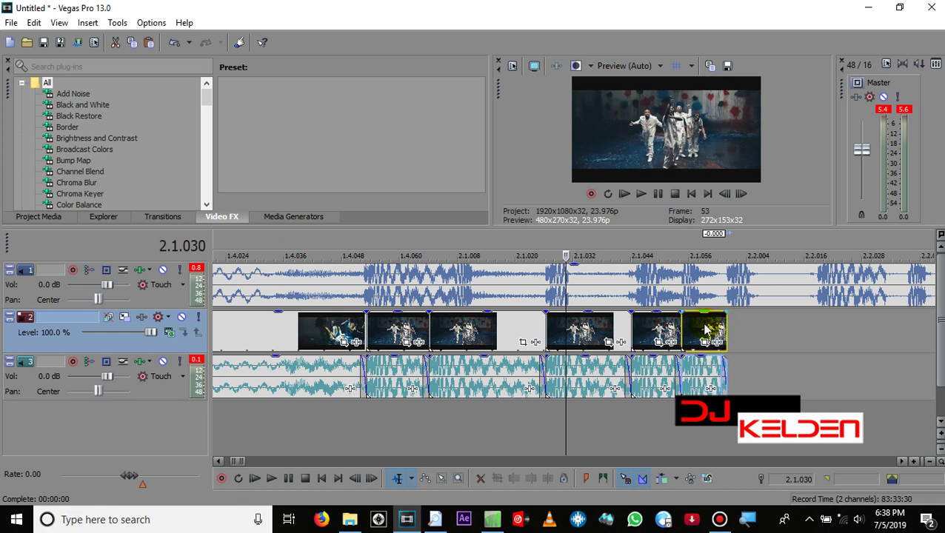
{"action": "key", "text": "ctrl+v"}
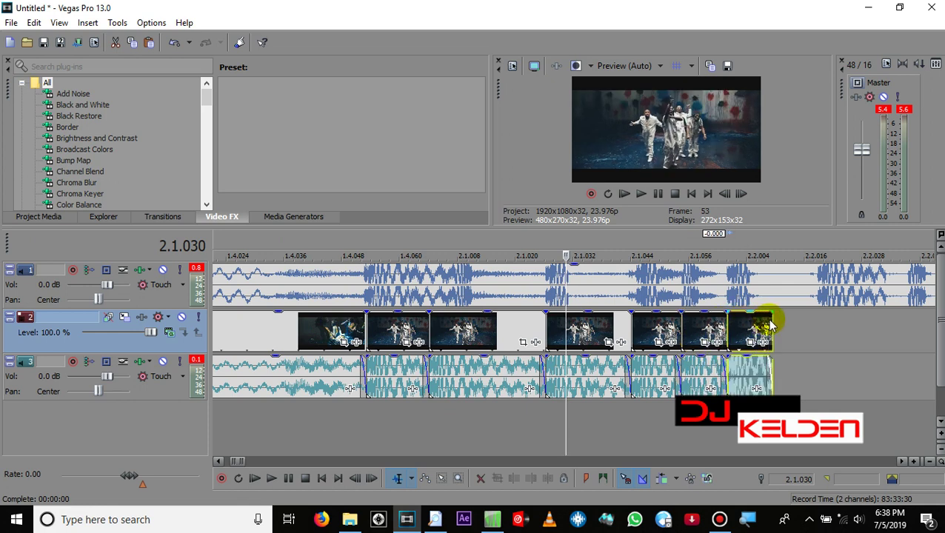
{"action": "left_click_drag", "start_coordinate": [770, 322], "coordinate": [815, 313]}
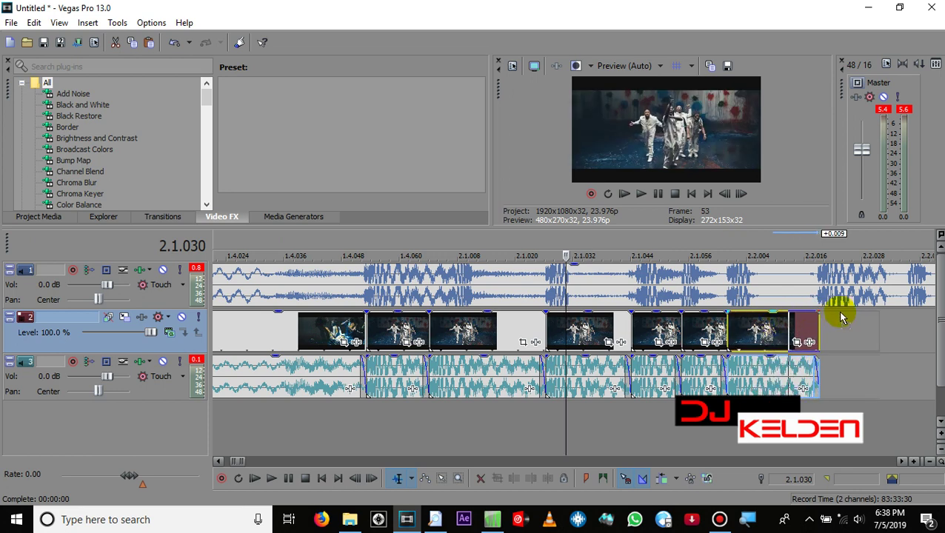
Fit two more slice copies to the hits at about 2.2.017 and 2.2.035, closing the gap before the remaining clip
{"action": "left_click_drag", "start_coordinate": [862, 319], "coordinate": [865, 319]}
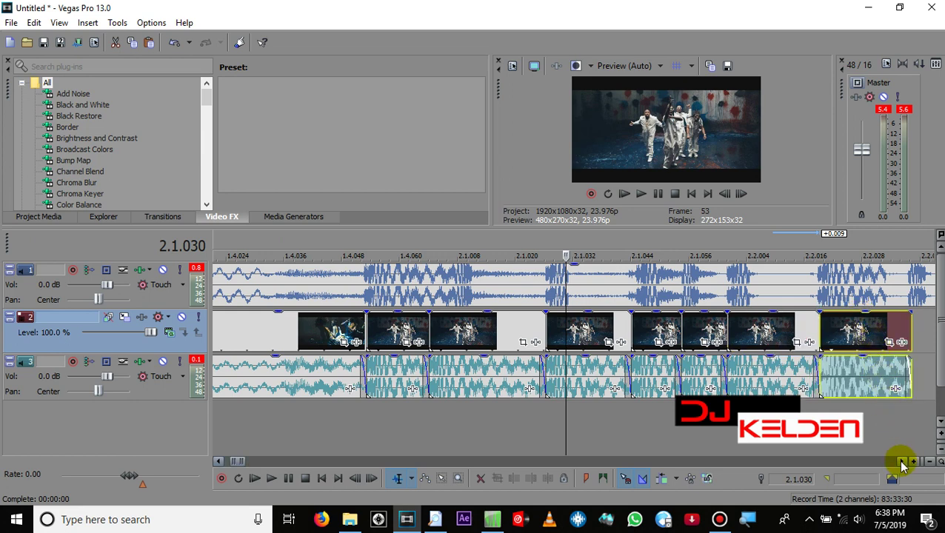
{"action": "left_click", "coordinate": [902, 462]}
{"action": "left_click_drag", "start_coordinate": [633, 325], "coordinate": [605, 330]}
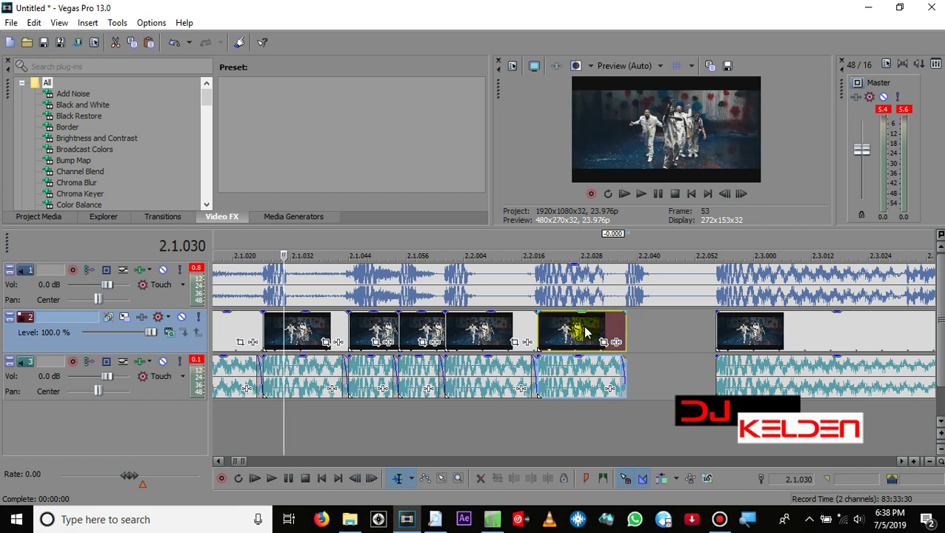
{"action": "left_click_drag", "start_coordinate": [677, 342], "coordinate": [715, 337]}
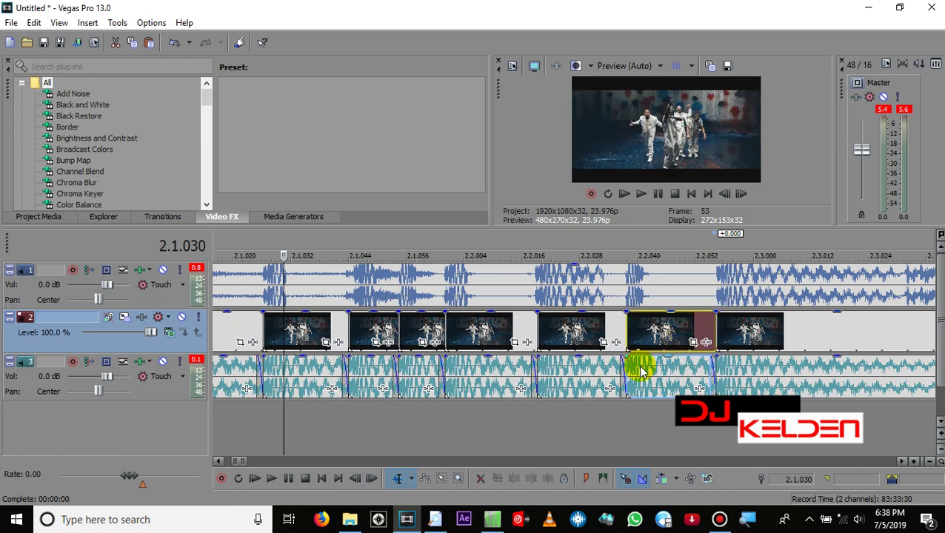
Delete the music video's audio events on track 3 for the main clips and all the slices, keeping the intro's audio
{"action": "left_click", "coordinate": [761, 373]}
{"action": "left_click", "coordinate": [640, 381]}
{"action": "left_click", "coordinate": [741, 380]}
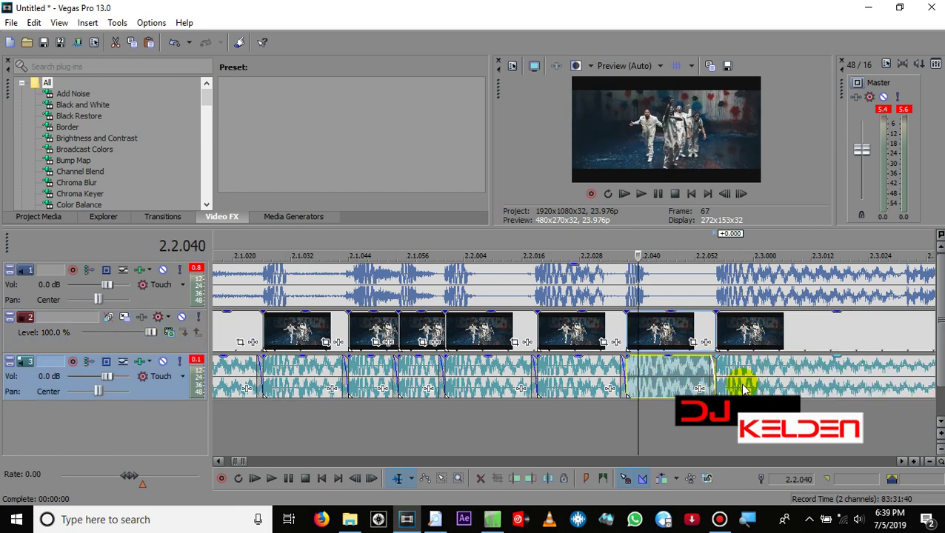
{"action": "left_click", "coordinate": [769, 323]}
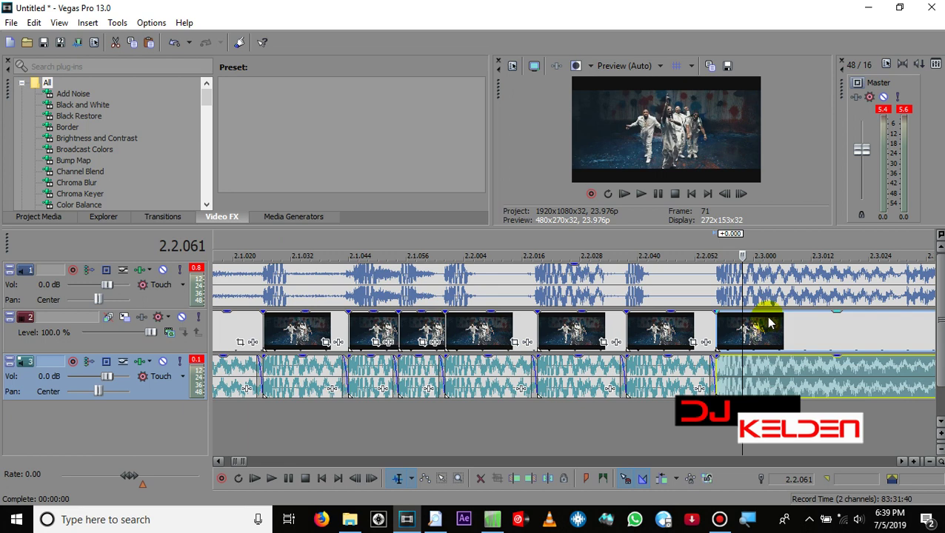
{"action": "left_click", "coordinate": [663, 374], "text": "ctrl"}
{"action": "left_click", "coordinate": [552, 380], "text": "ctrl"}
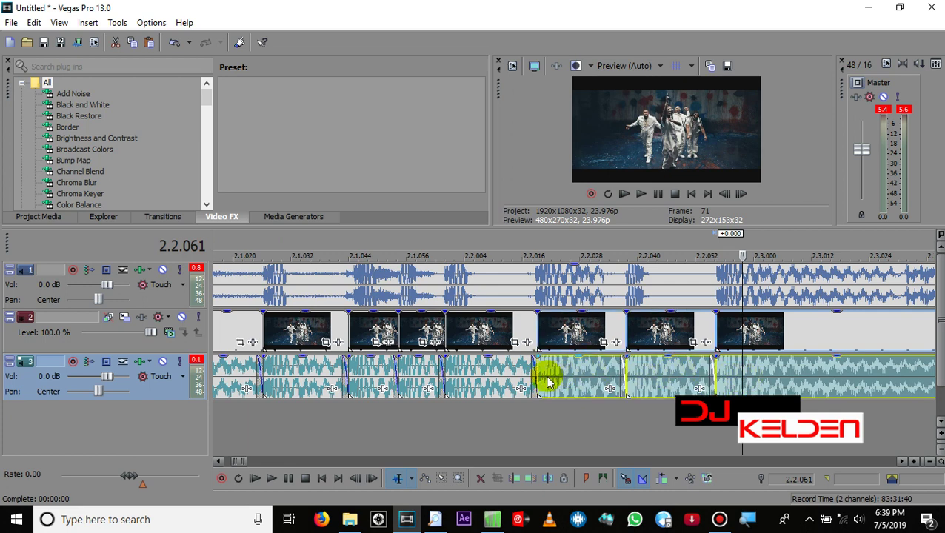
{"action": "left_click", "coordinate": [481, 378], "text": "ctrl"}
{"action": "left_click", "coordinate": [408, 375], "text": "ctrl"}
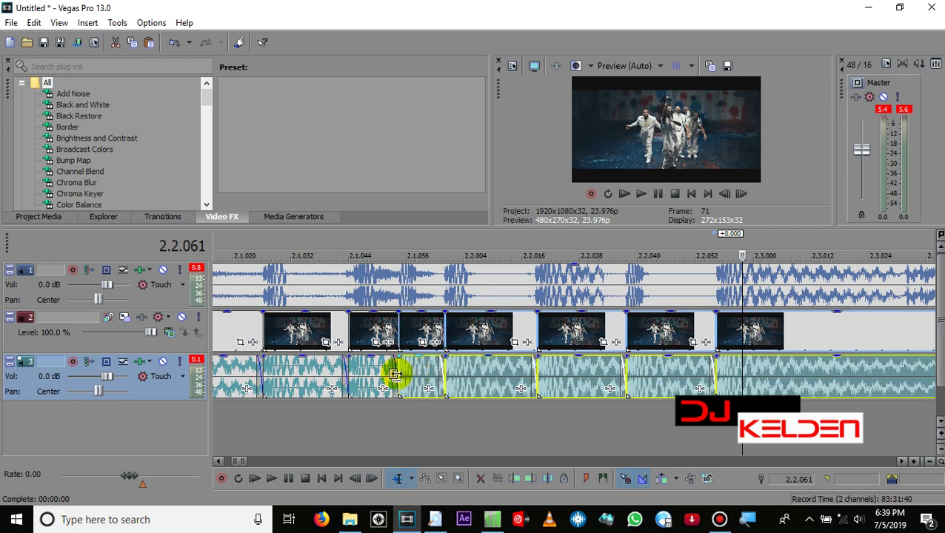
{"action": "left_click", "coordinate": [361, 375], "text": "ctrl"}
{"action": "left_click", "coordinate": [300, 378], "text": "ctrl"}
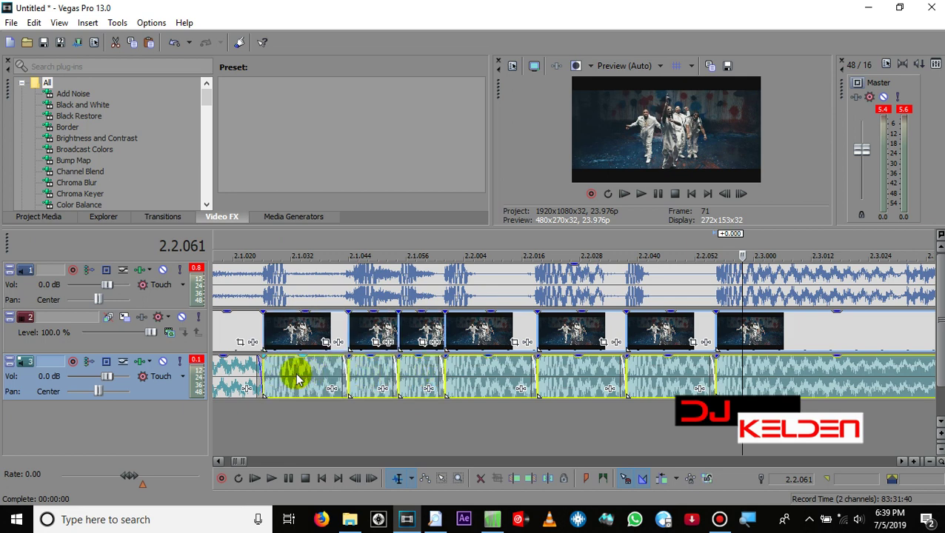
{"action": "left_click", "coordinate": [228, 376], "text": "ctrl"}
{"action": "left_click", "coordinate": [218, 461]}
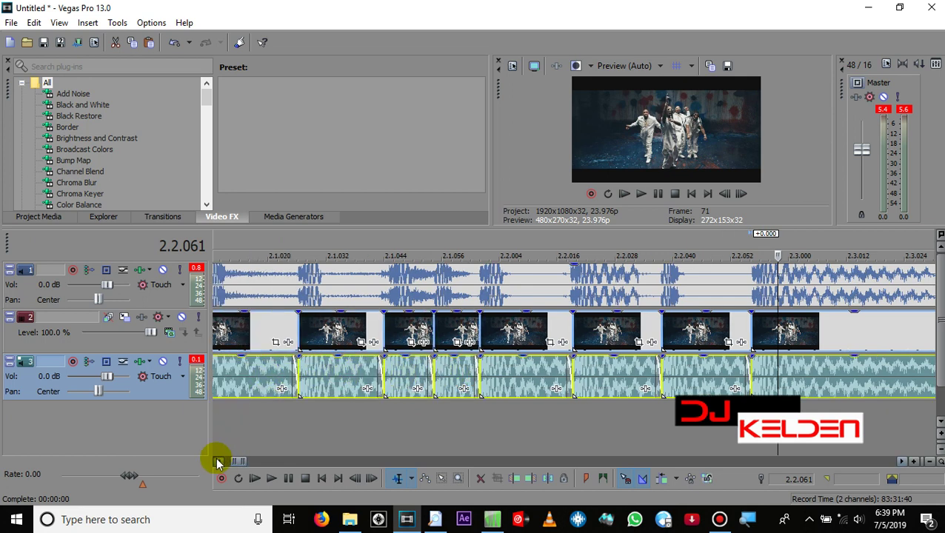
{"action": "left_click", "coordinate": [218, 461]}
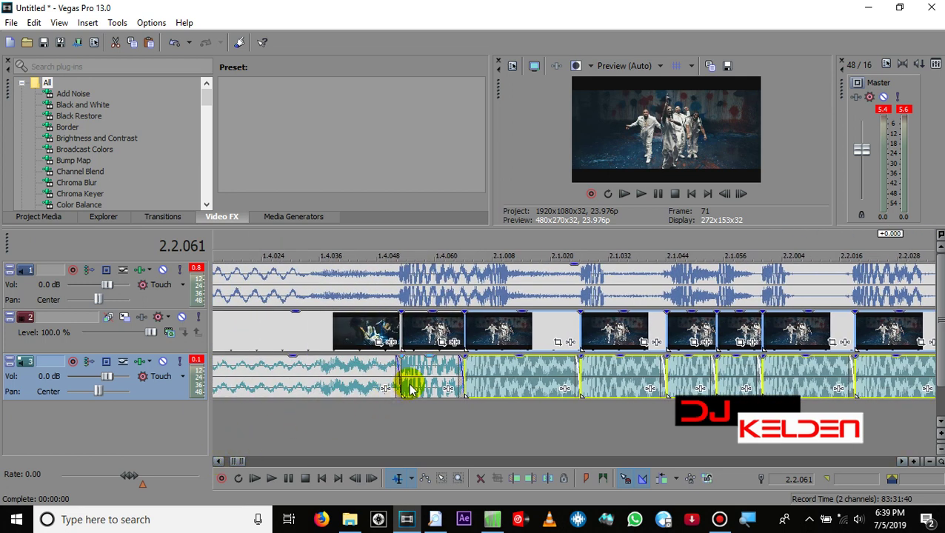
{"action": "left_click", "coordinate": [410, 387], "text": "ctrl"}
{"action": "left_click", "coordinate": [362, 387], "text": "ctrl"}
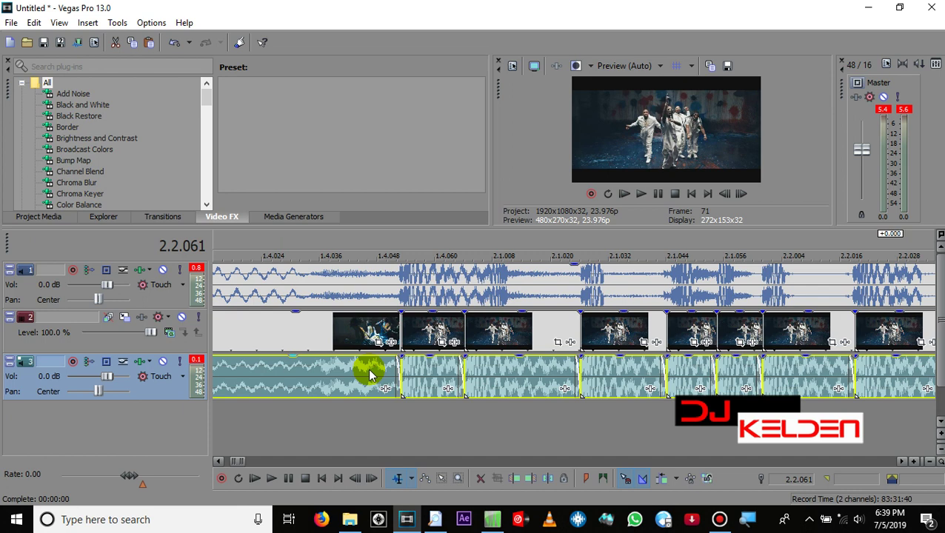
{"action": "key", "text": "Delete"}
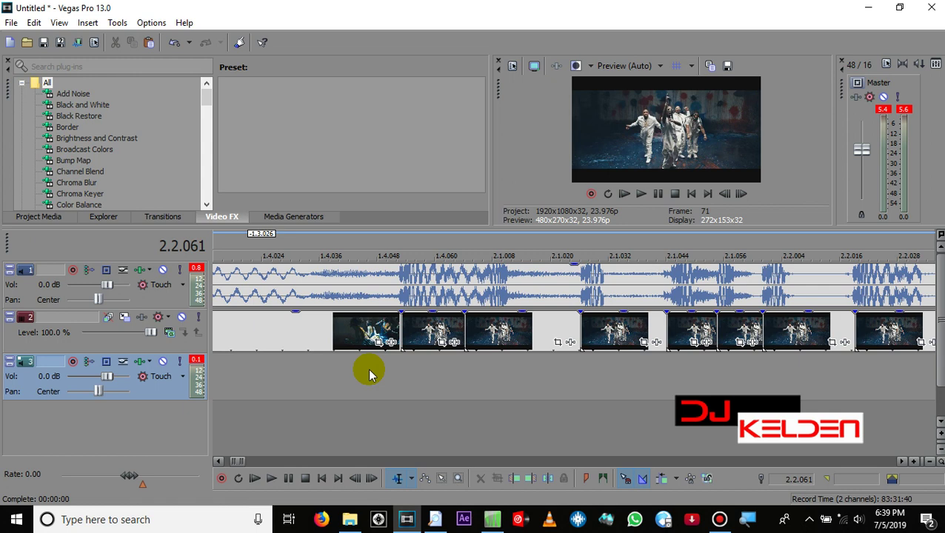
Enlarge the video preview slightly and play the edit from the start
{"action": "scroll", "coordinate": [367, 368], "scroll_direction": "down", "scroll_amount": 5}
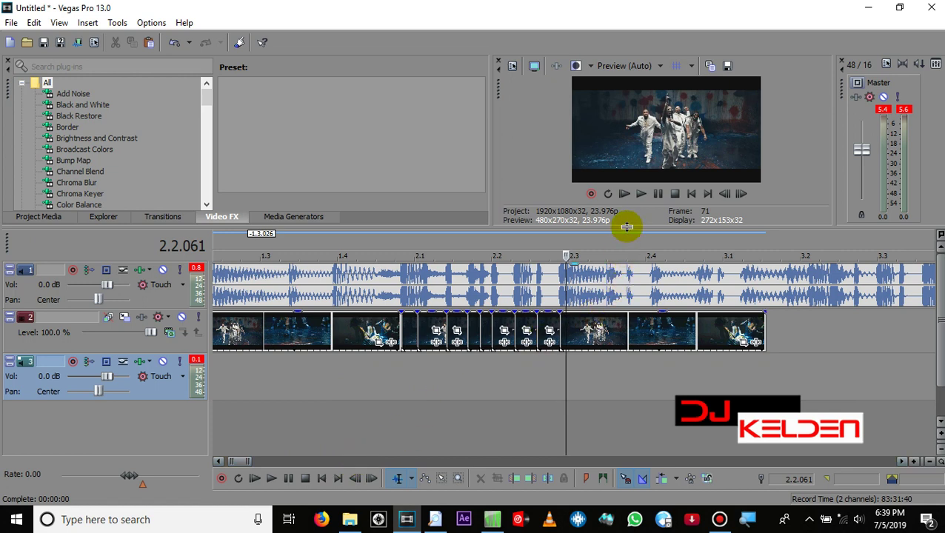
{"action": "left_click_drag", "start_coordinate": [627, 228], "coordinate": [626, 247]}
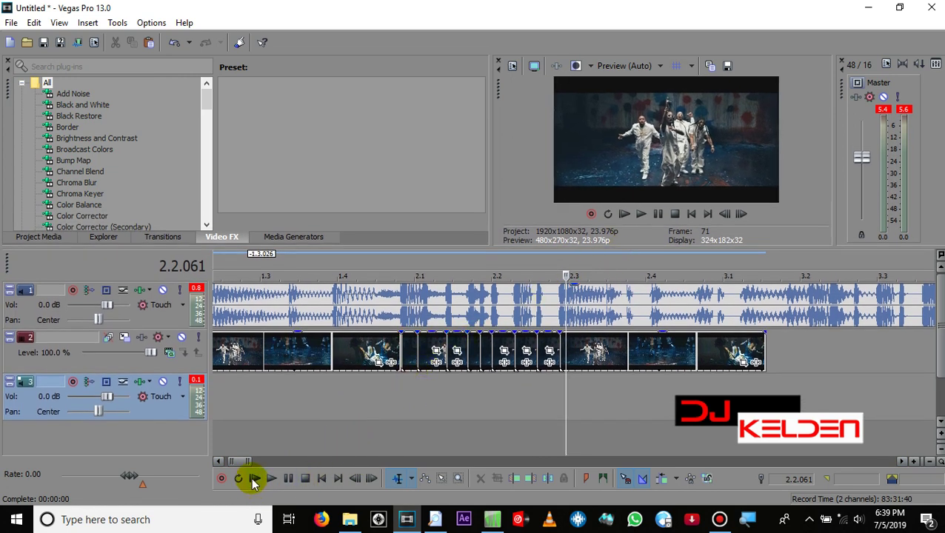
{"action": "left_click", "coordinate": [254, 480]}
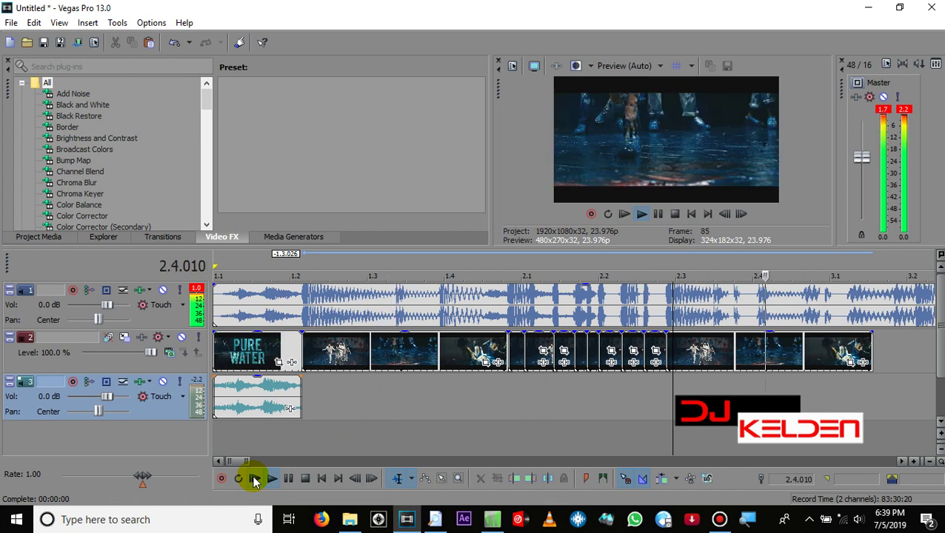
{"action": "key", "text": "space"}
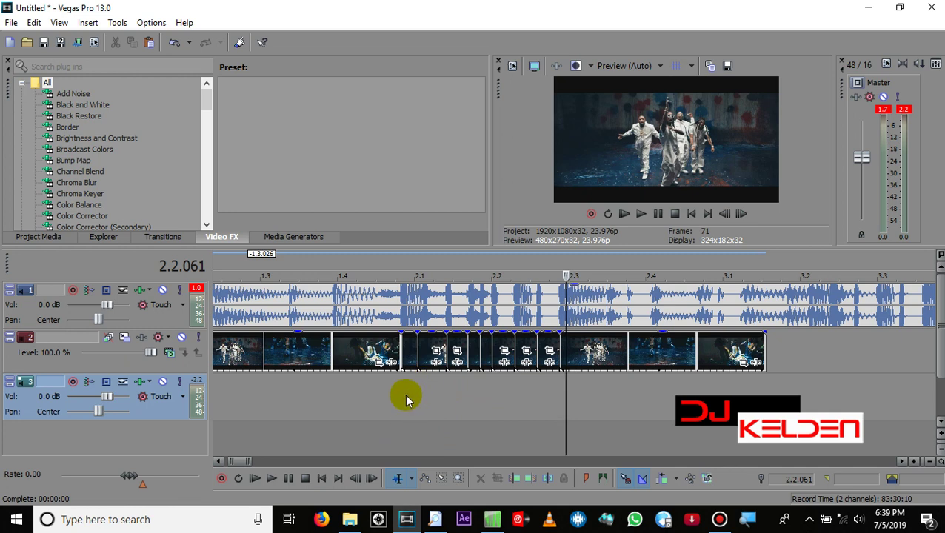
Reverse the third, fifth and eighth slices of the stutter chain on the video track
{"action": "left_click", "coordinate": [441, 371]}
{"action": "scroll", "coordinate": [440, 374], "scroll_direction": "up", "scroll_amount": 3}
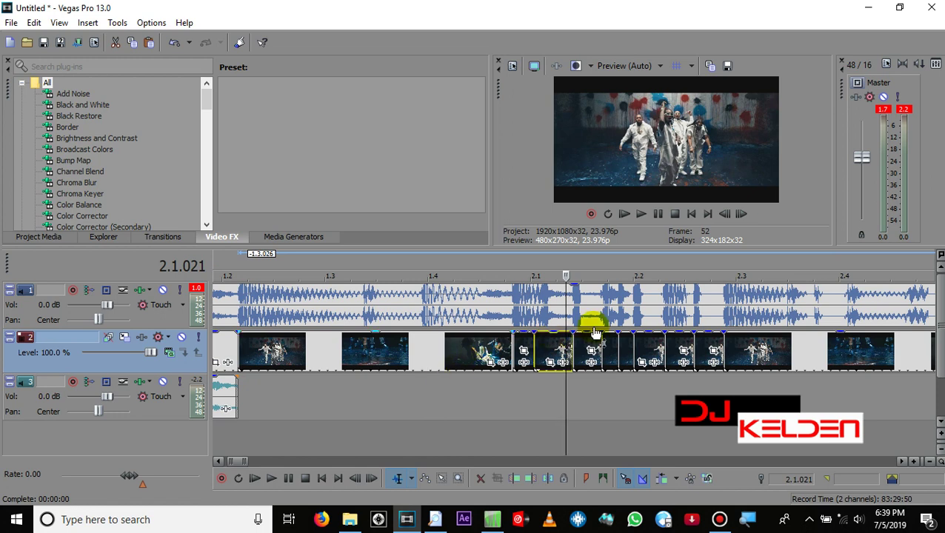
{"action": "left_click", "coordinate": [709, 348]}
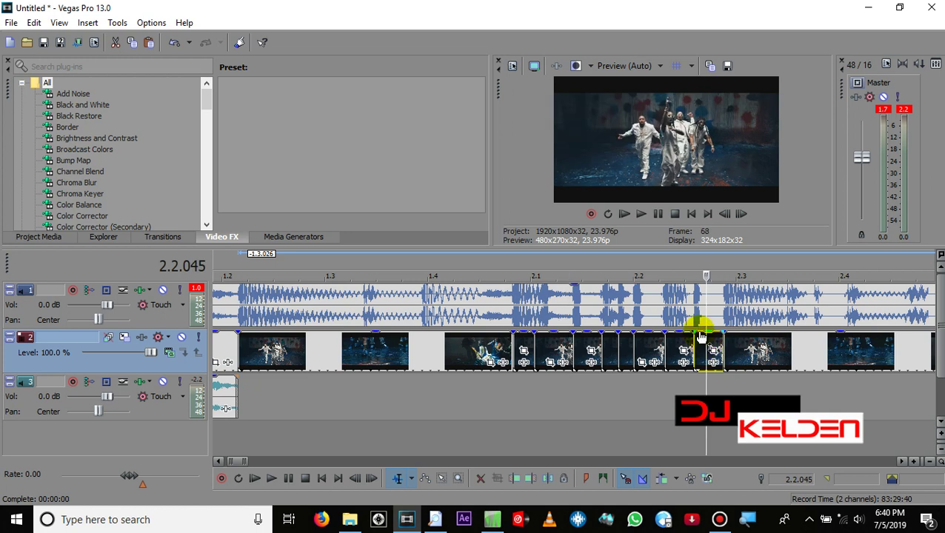
{"action": "scroll", "coordinate": [701, 338], "scroll_direction": "up", "scroll_amount": 2}
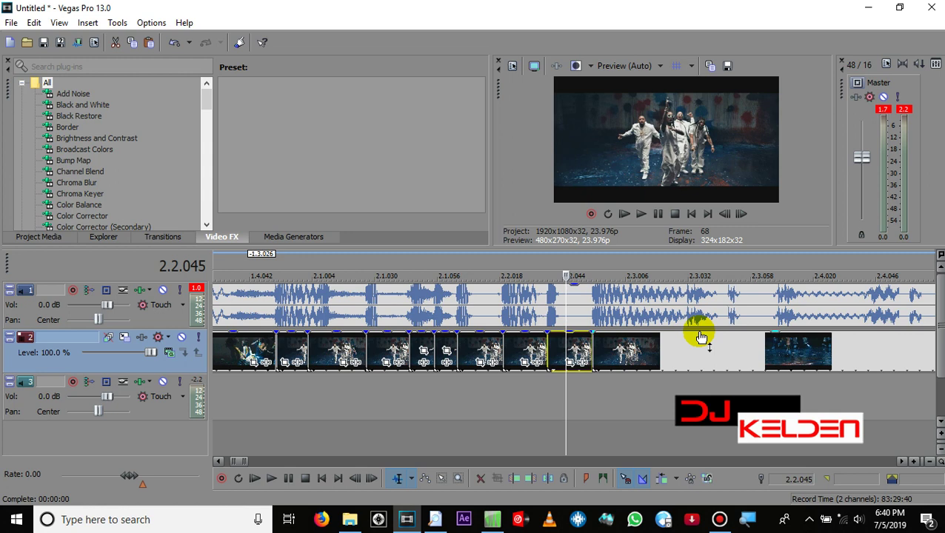
{"action": "left_click", "coordinate": [565, 347]}
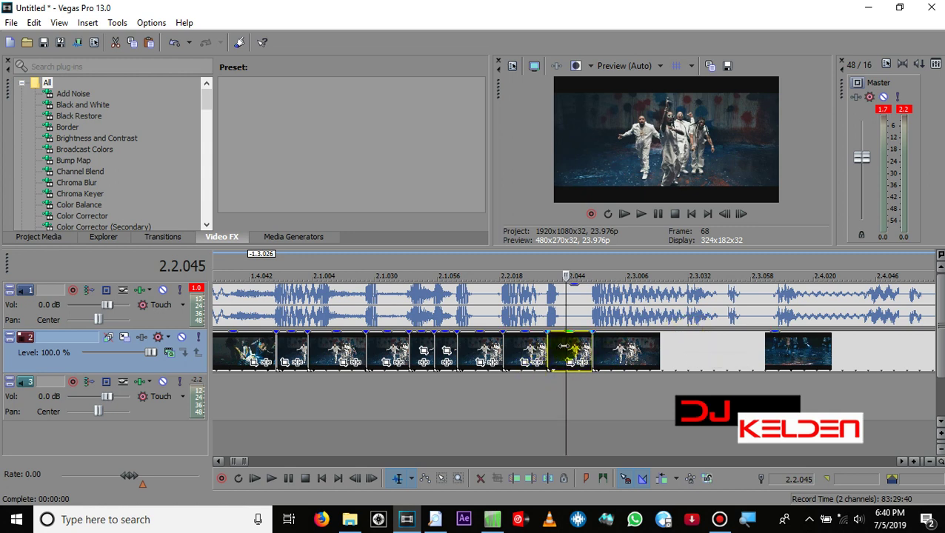
{"action": "left_click", "coordinate": [447, 348], "text": "ctrl"}
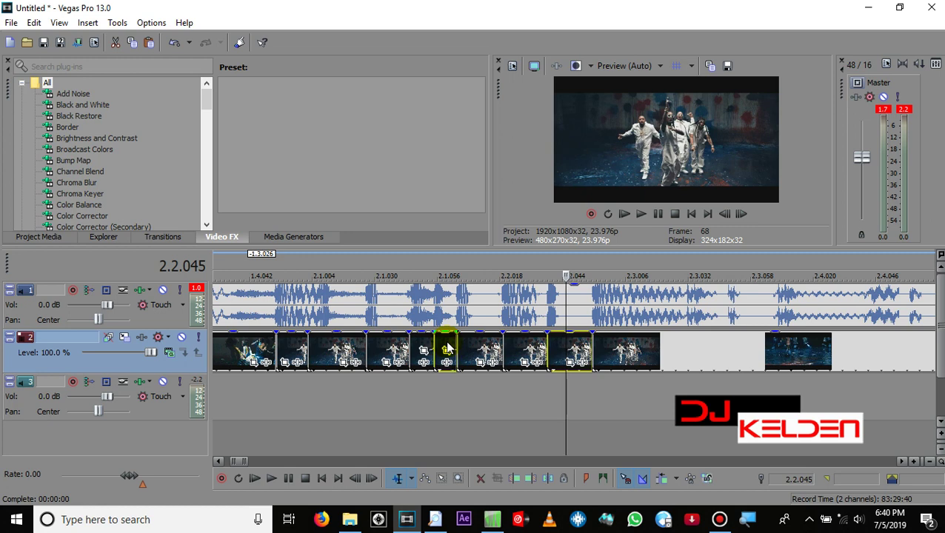
{"action": "left_click", "coordinate": [374, 348], "text": "ctrl"}
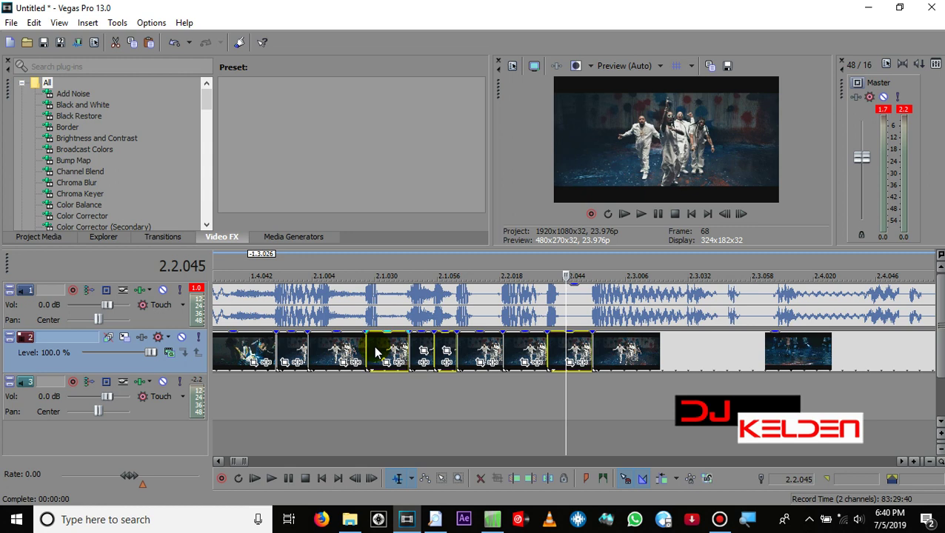
{"action": "right_click", "coordinate": [375, 348]}
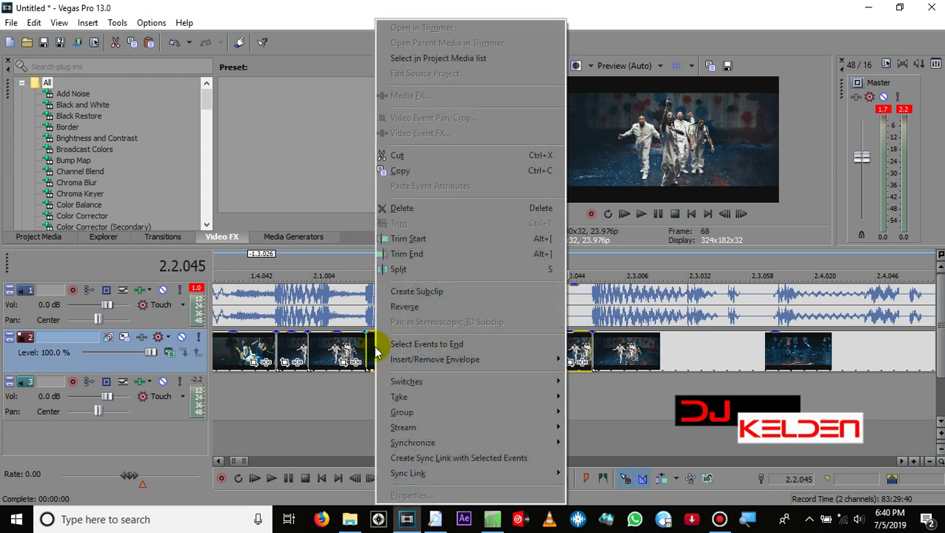
{"action": "left_click", "coordinate": [413, 314]}
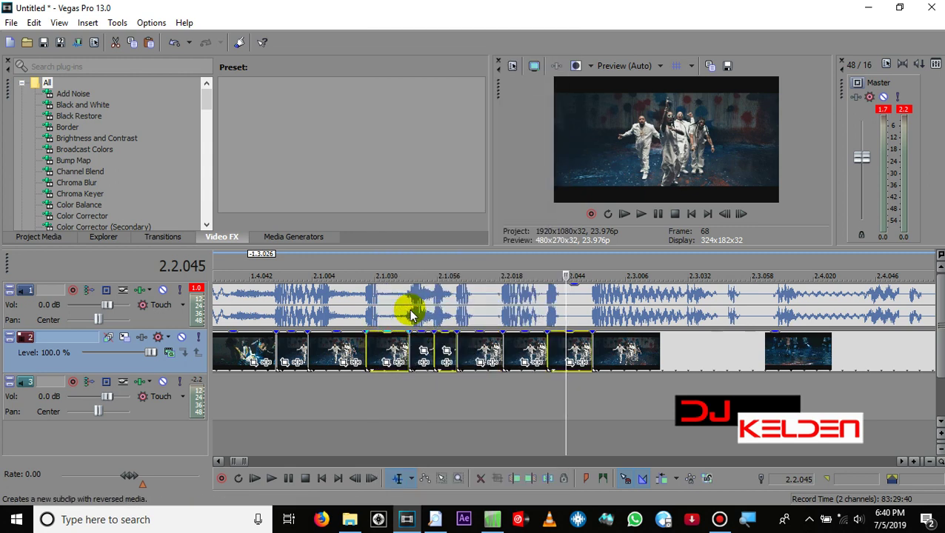
Play back the stutter section from 1.4.045 to check the reversed slices
{"action": "left_click", "coordinate": [257, 412]}
{"action": "key", "text": "space"}
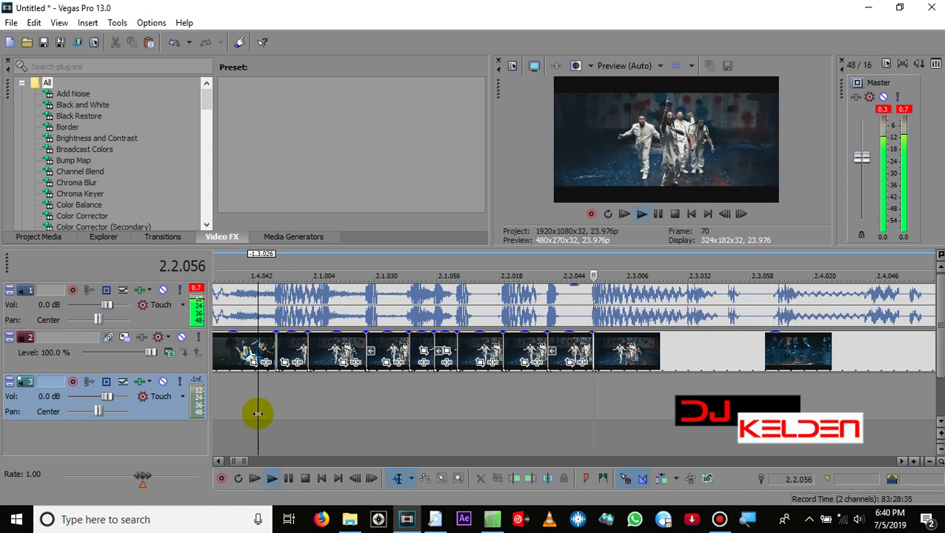
{"action": "key", "text": "space"}
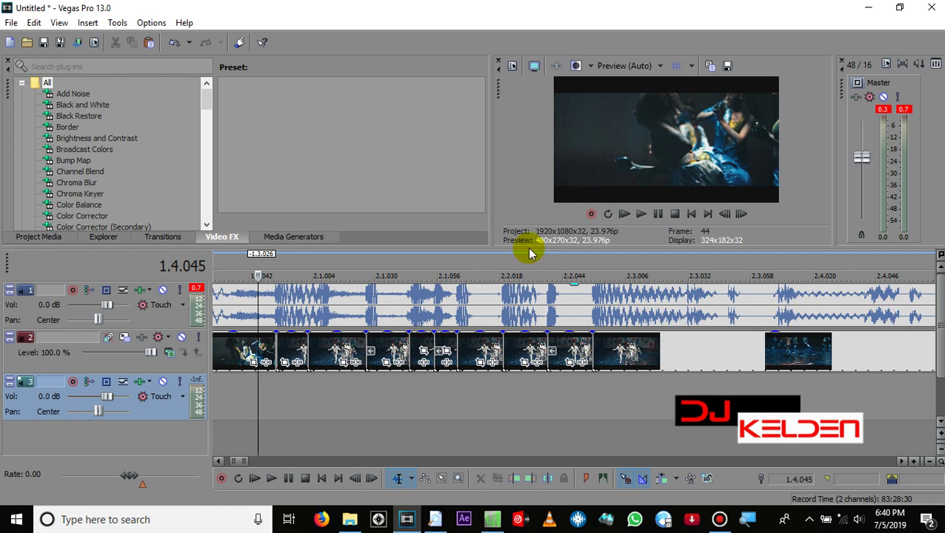
Play the edit from the start in a larger video preview, and shrink the preview area again
{"action": "left_click", "coordinate": [529, 255]}
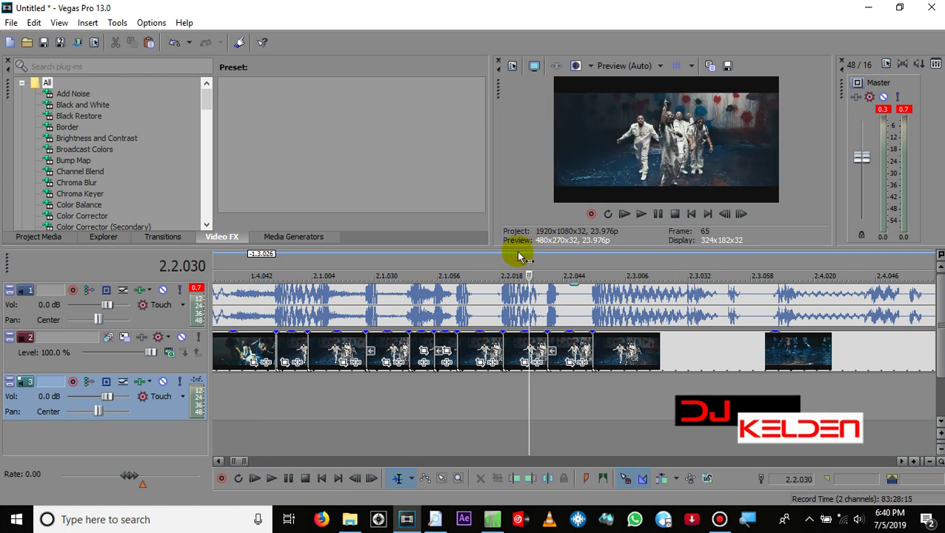
{"action": "left_click_drag", "start_coordinate": [514, 248], "coordinate": [517, 310]}
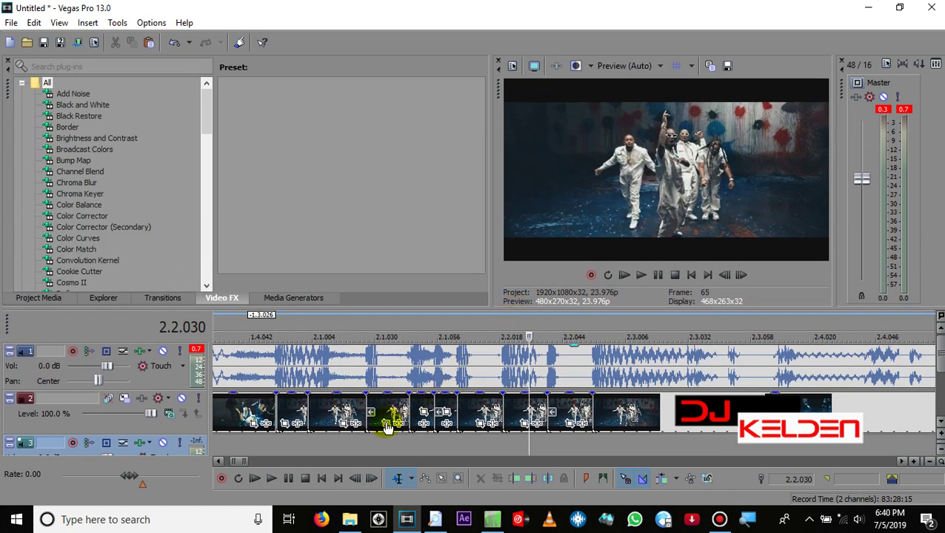
{"action": "left_click", "coordinate": [252, 480]}
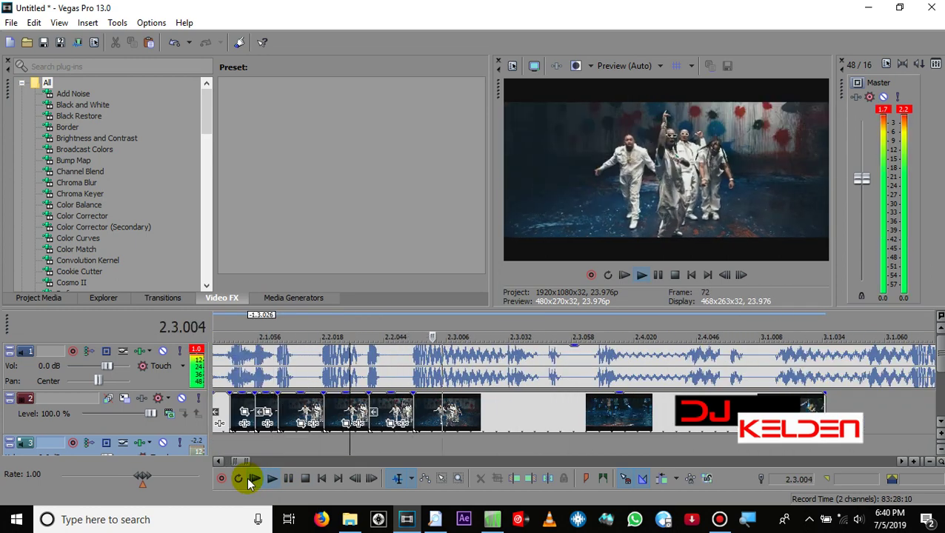
{"action": "key", "text": "space"}
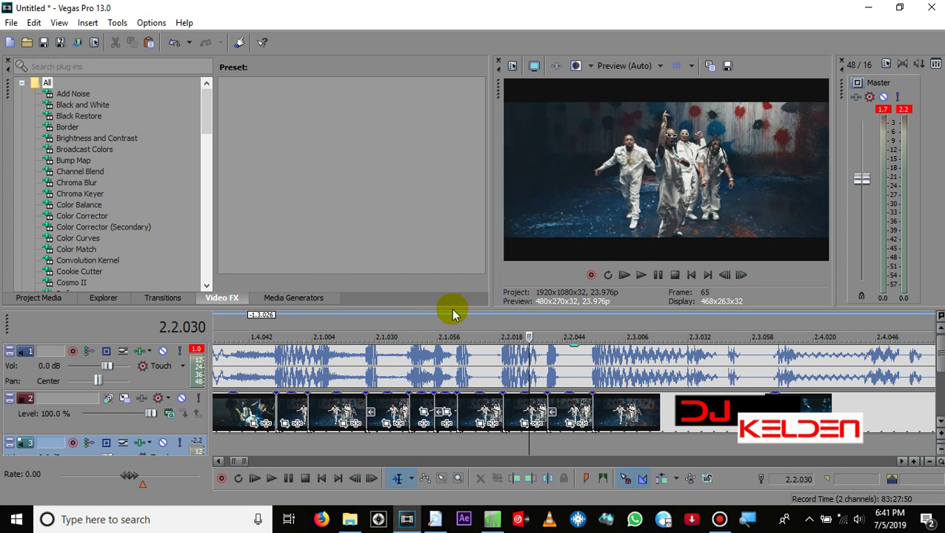
{"action": "left_click_drag", "start_coordinate": [472, 308], "coordinate": [486, 226]}
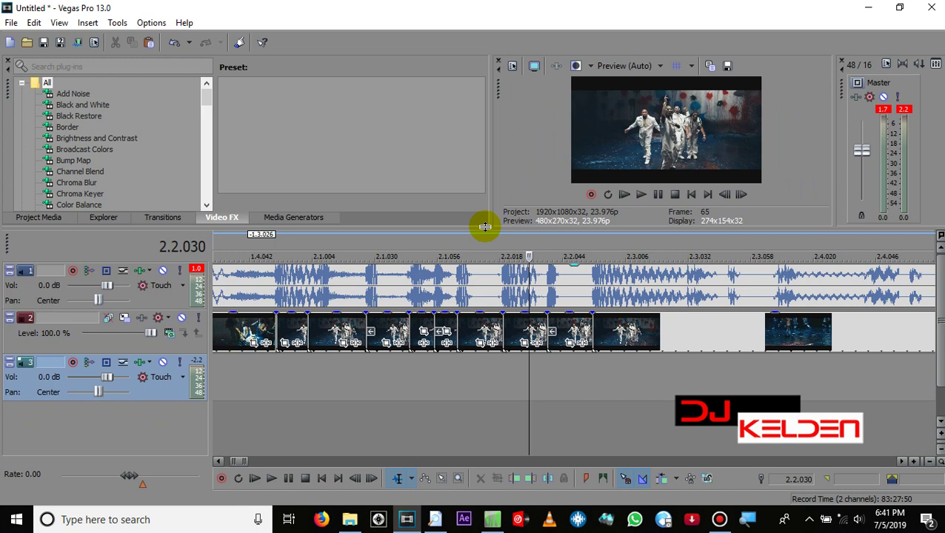